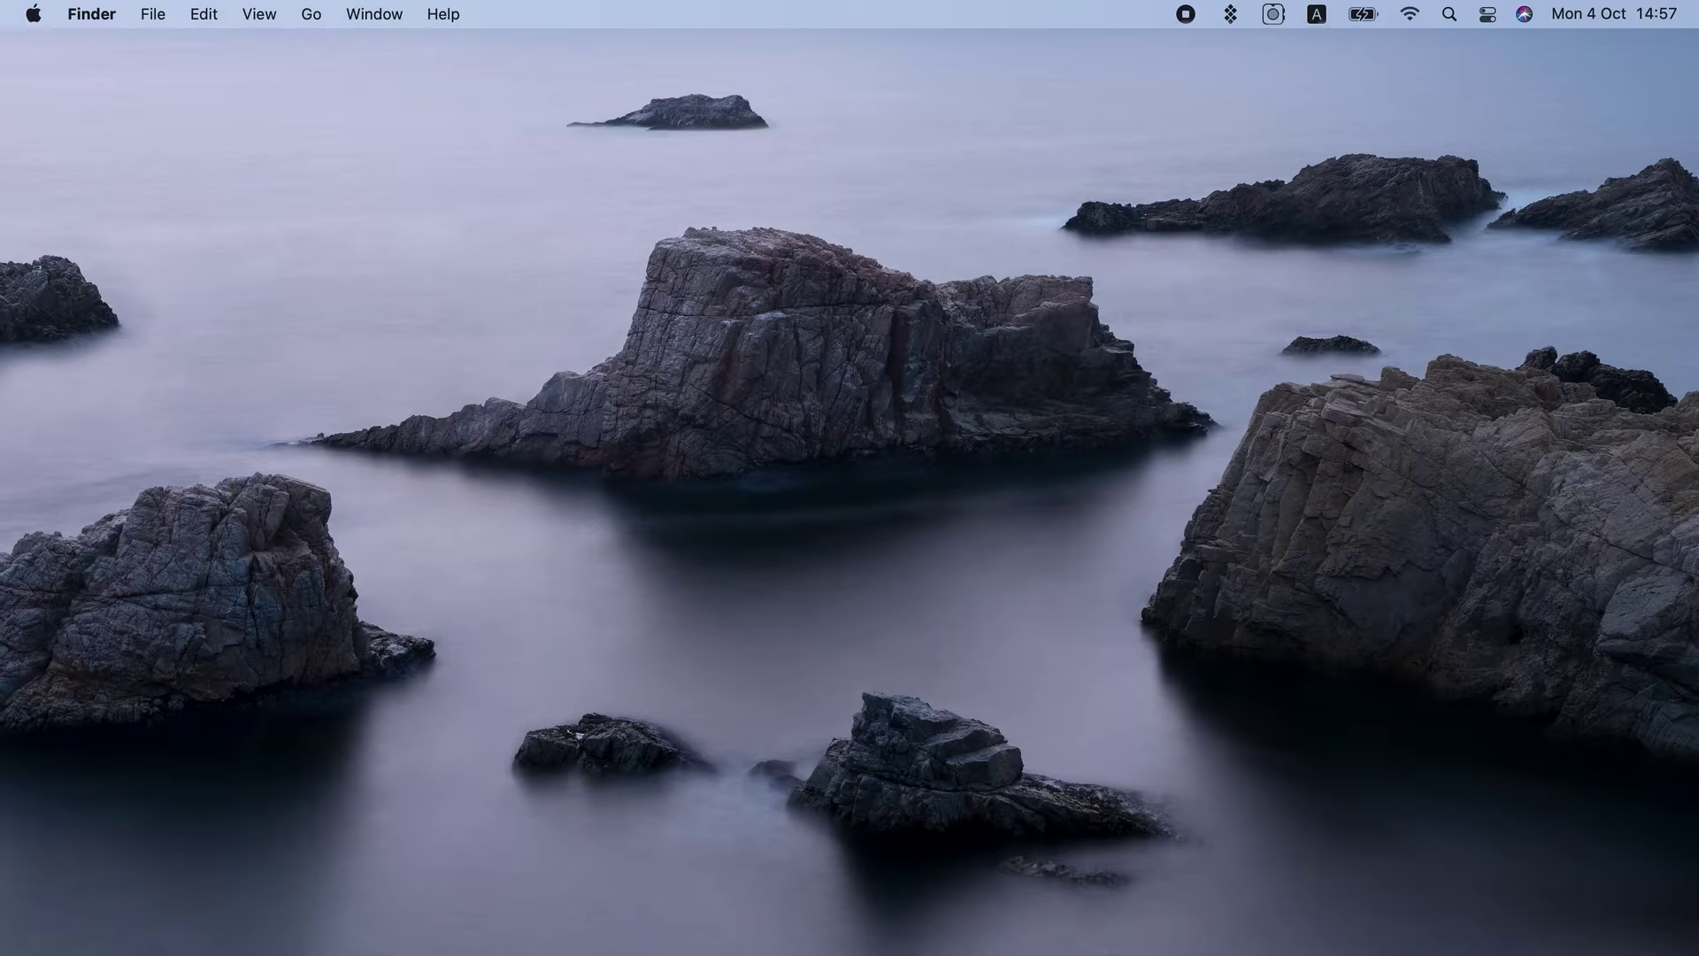
Search the Setapp catalogue for 'record screen' and open Capto from the results
click(1367, 952)
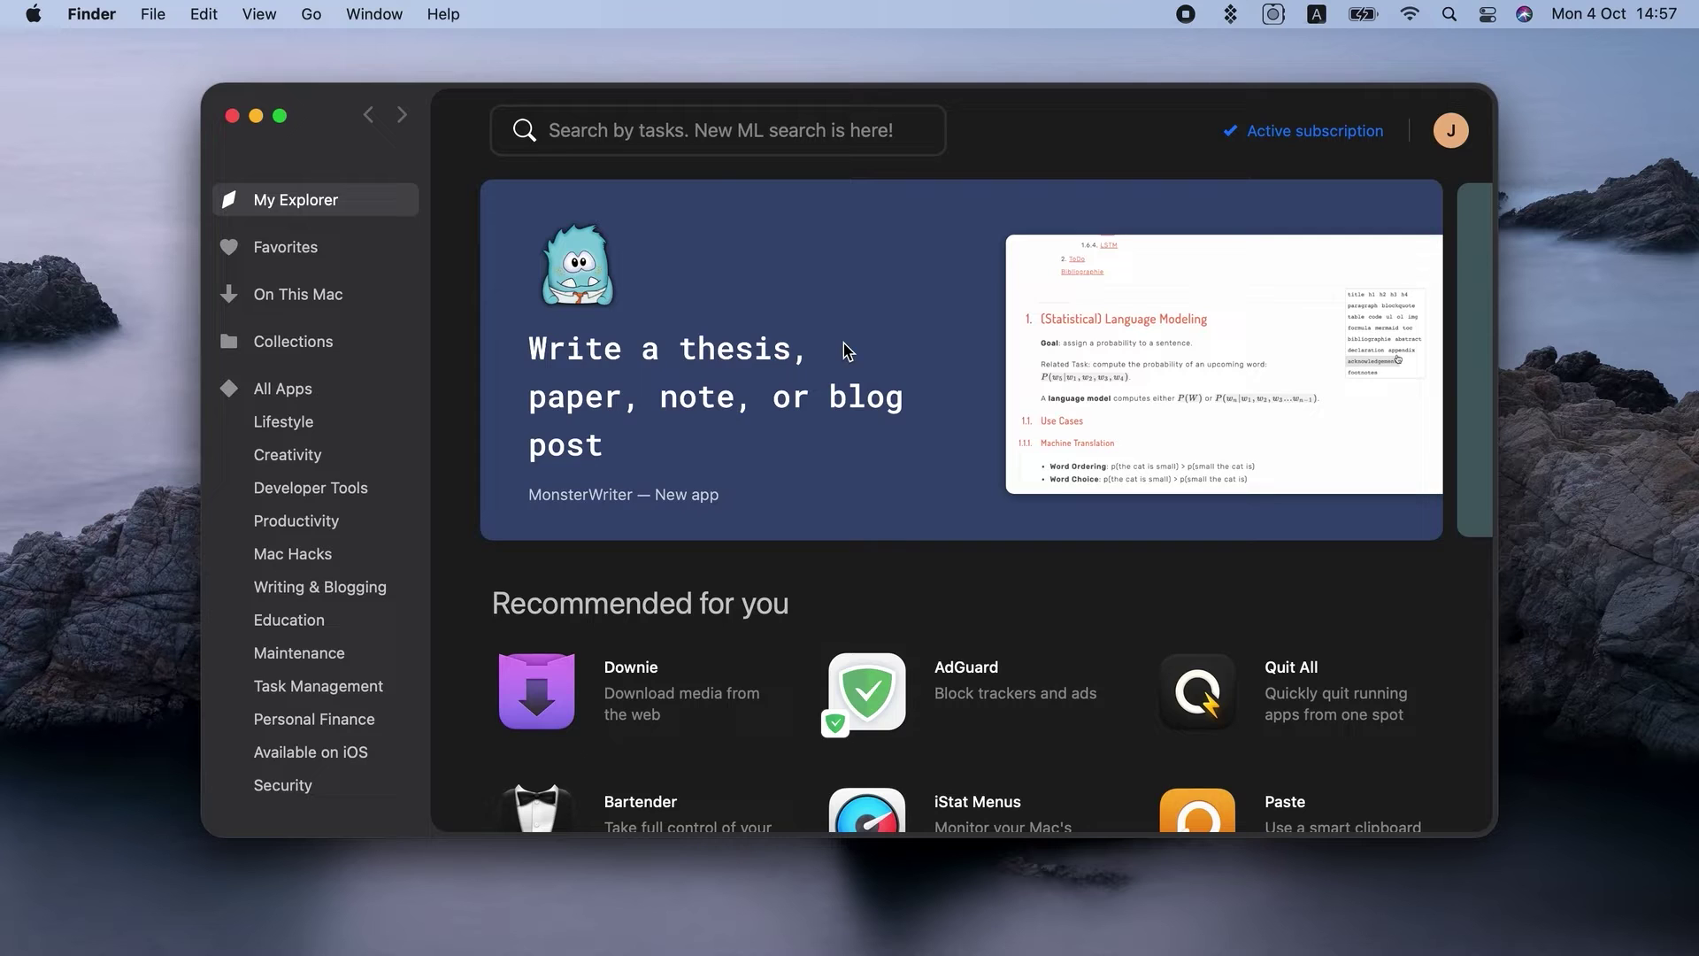
click(682, 126)
text(r)
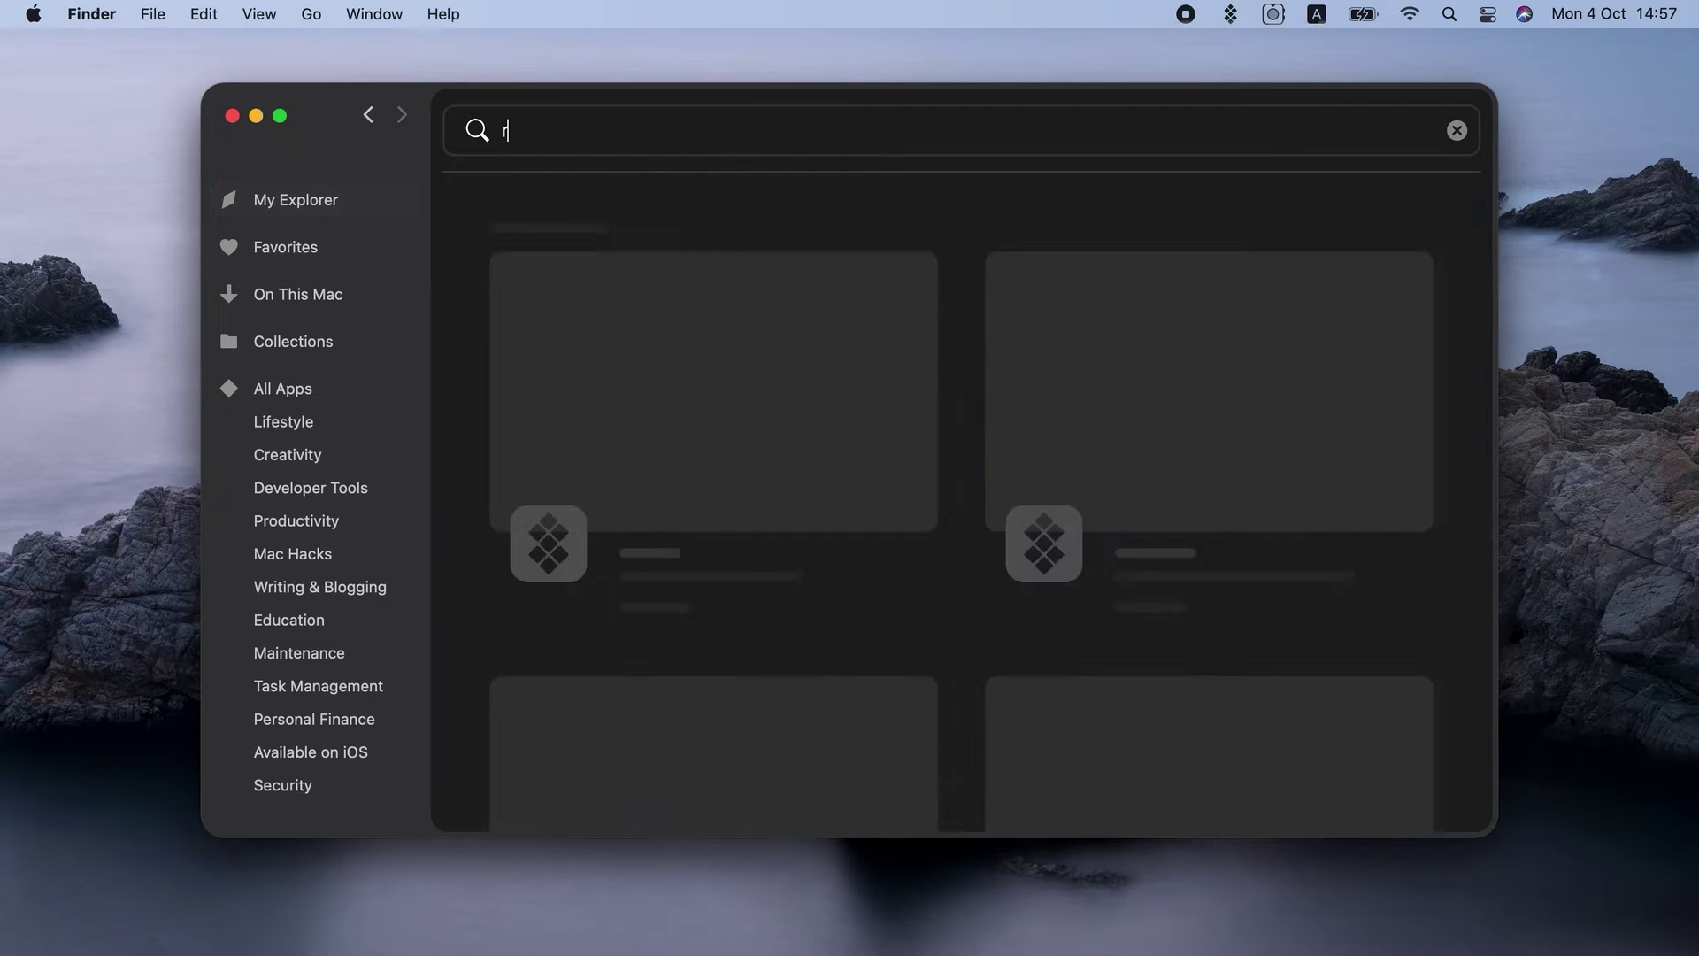
text(ecord screen)
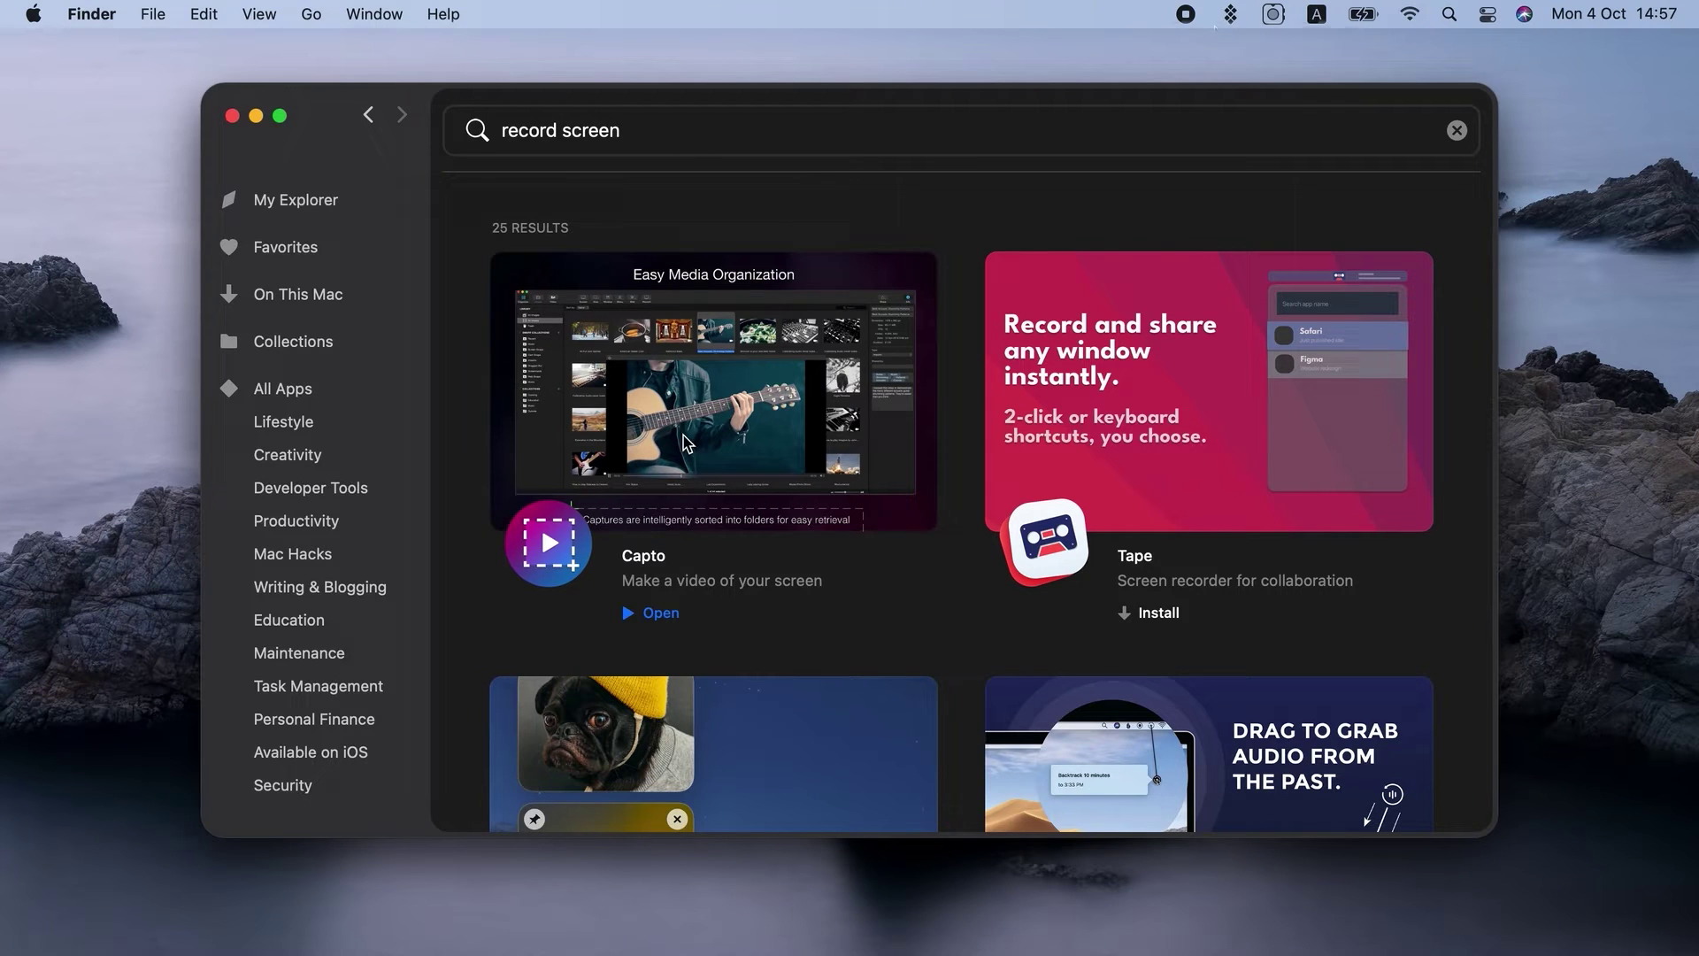
click(652, 559)
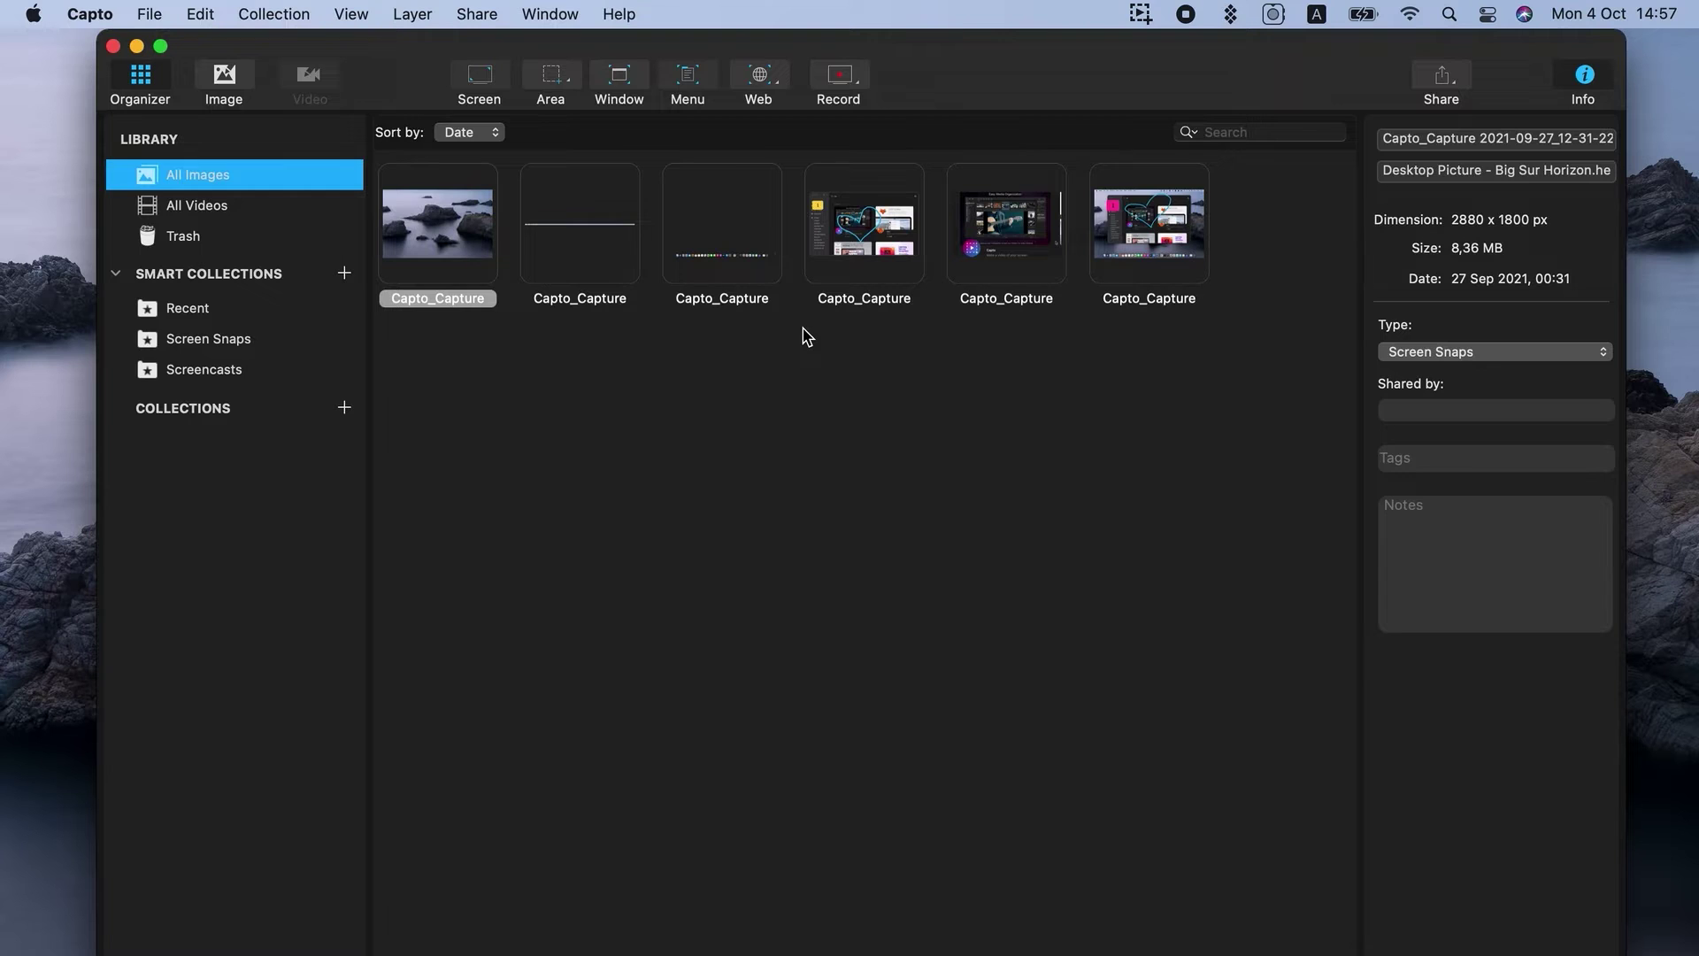
Start a Capto area recording around the central rock with computer audio and microphone enabled
click(838, 79)
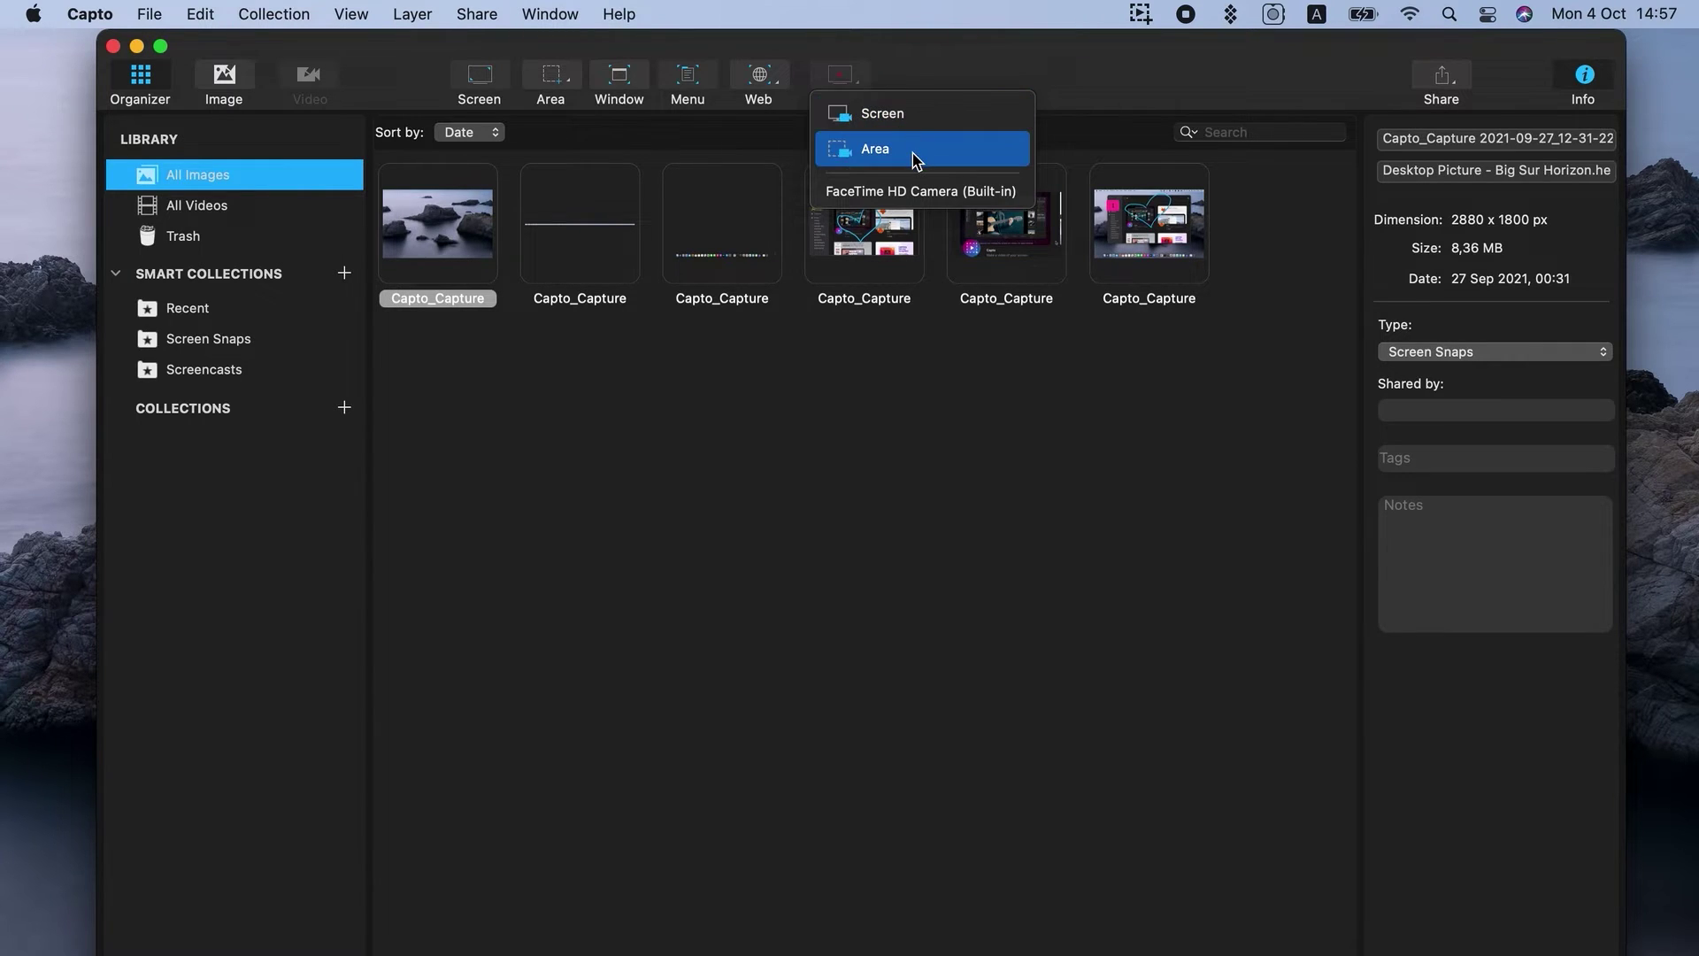
click(945, 155)
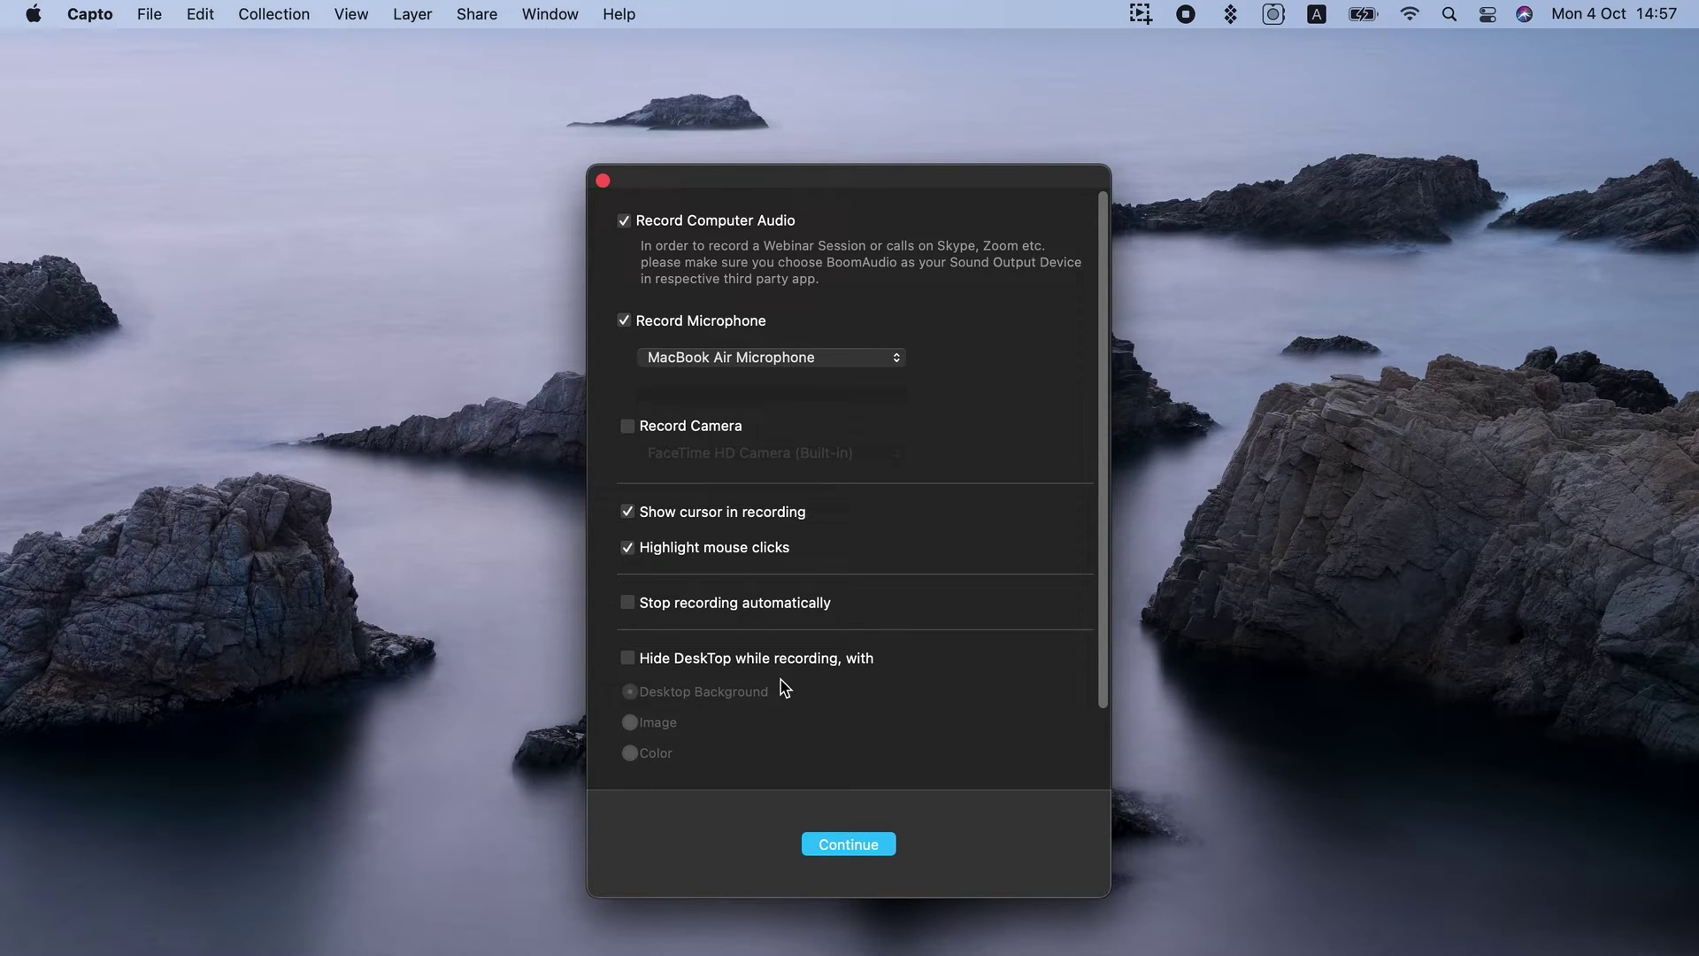
click(852, 843)
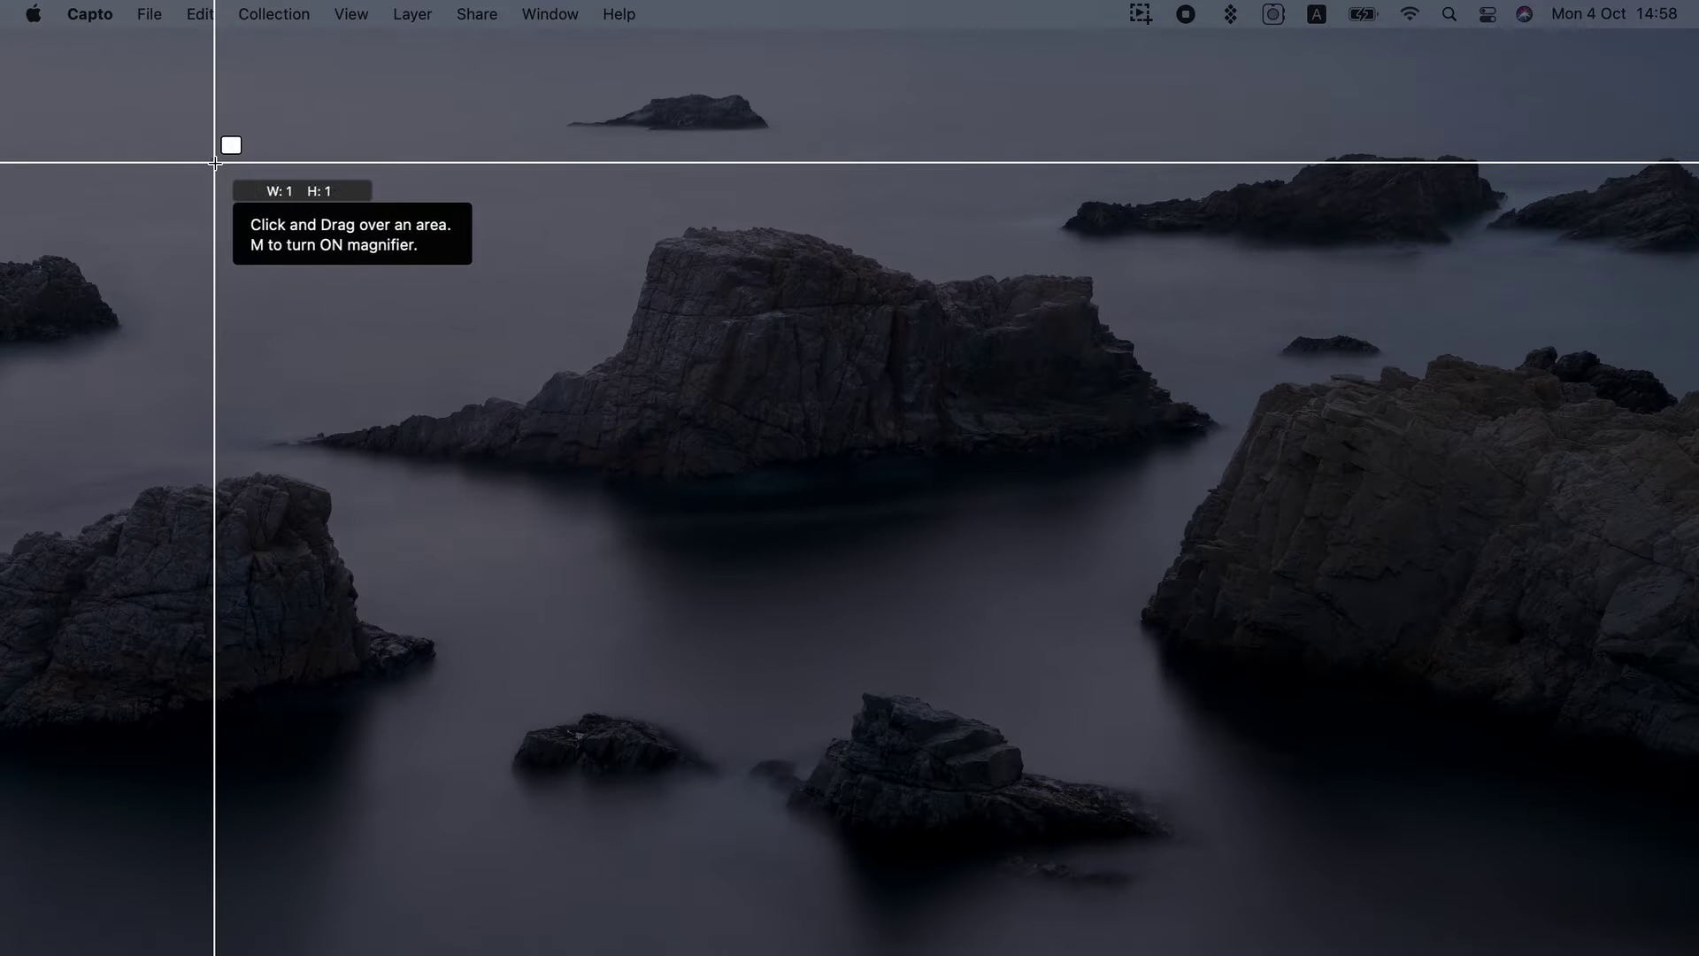
drag(213, 160, 988, 625)
click(806, 663)
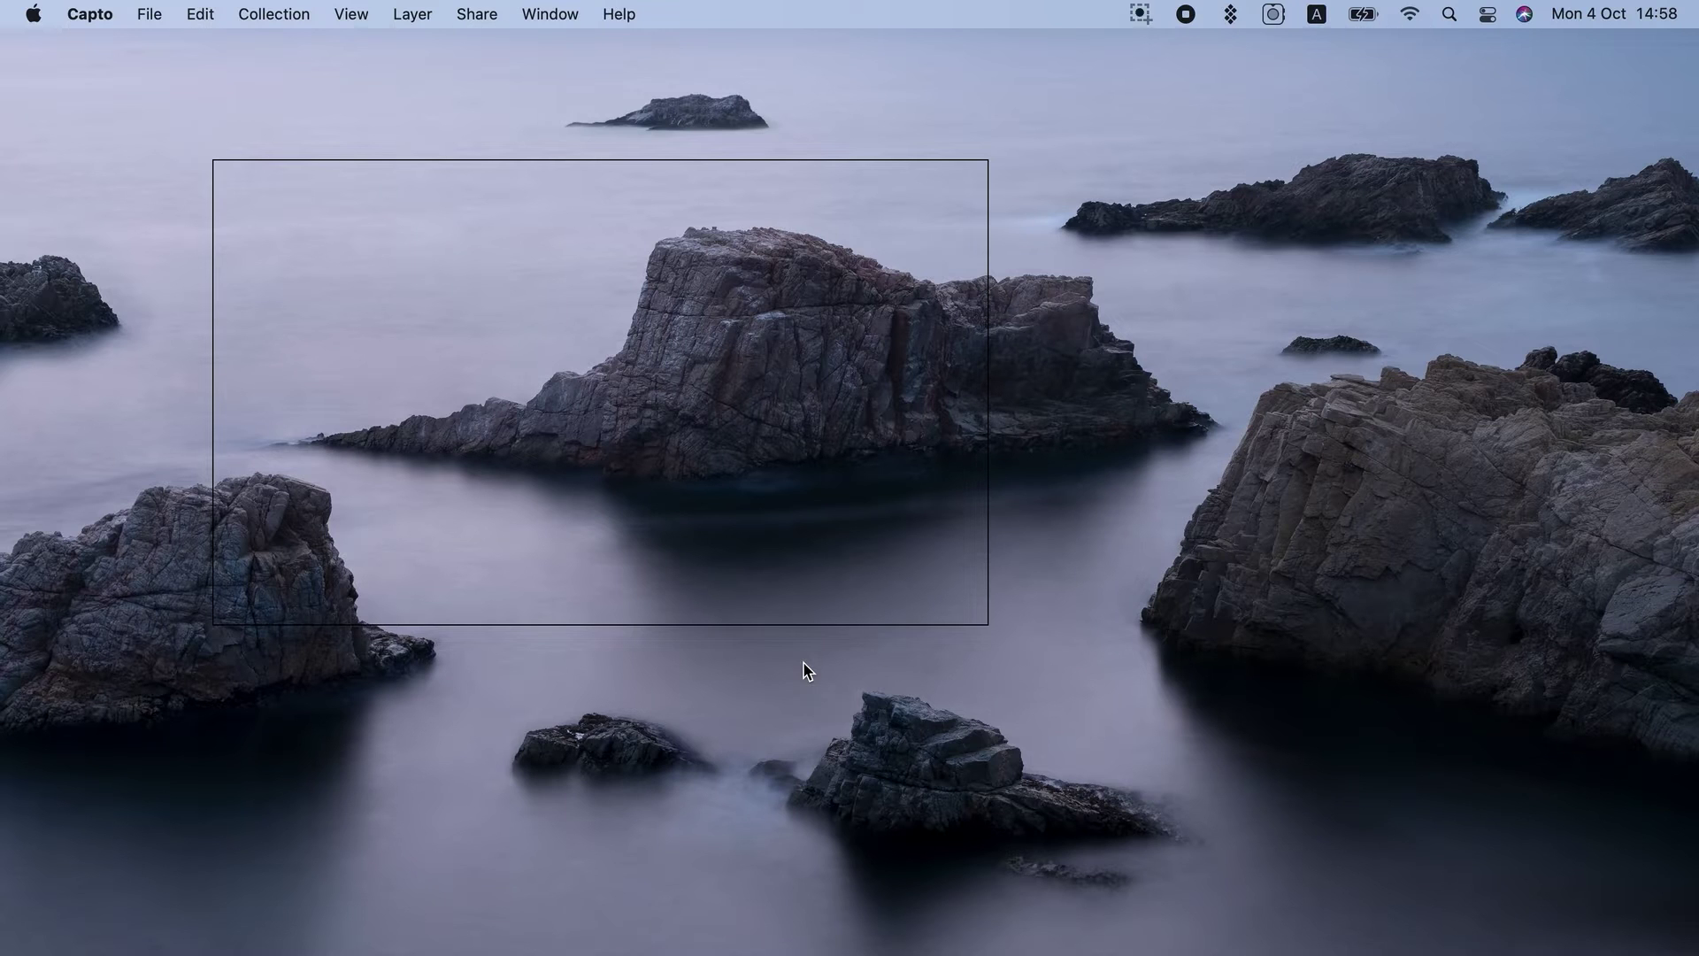
click(1141, 15)
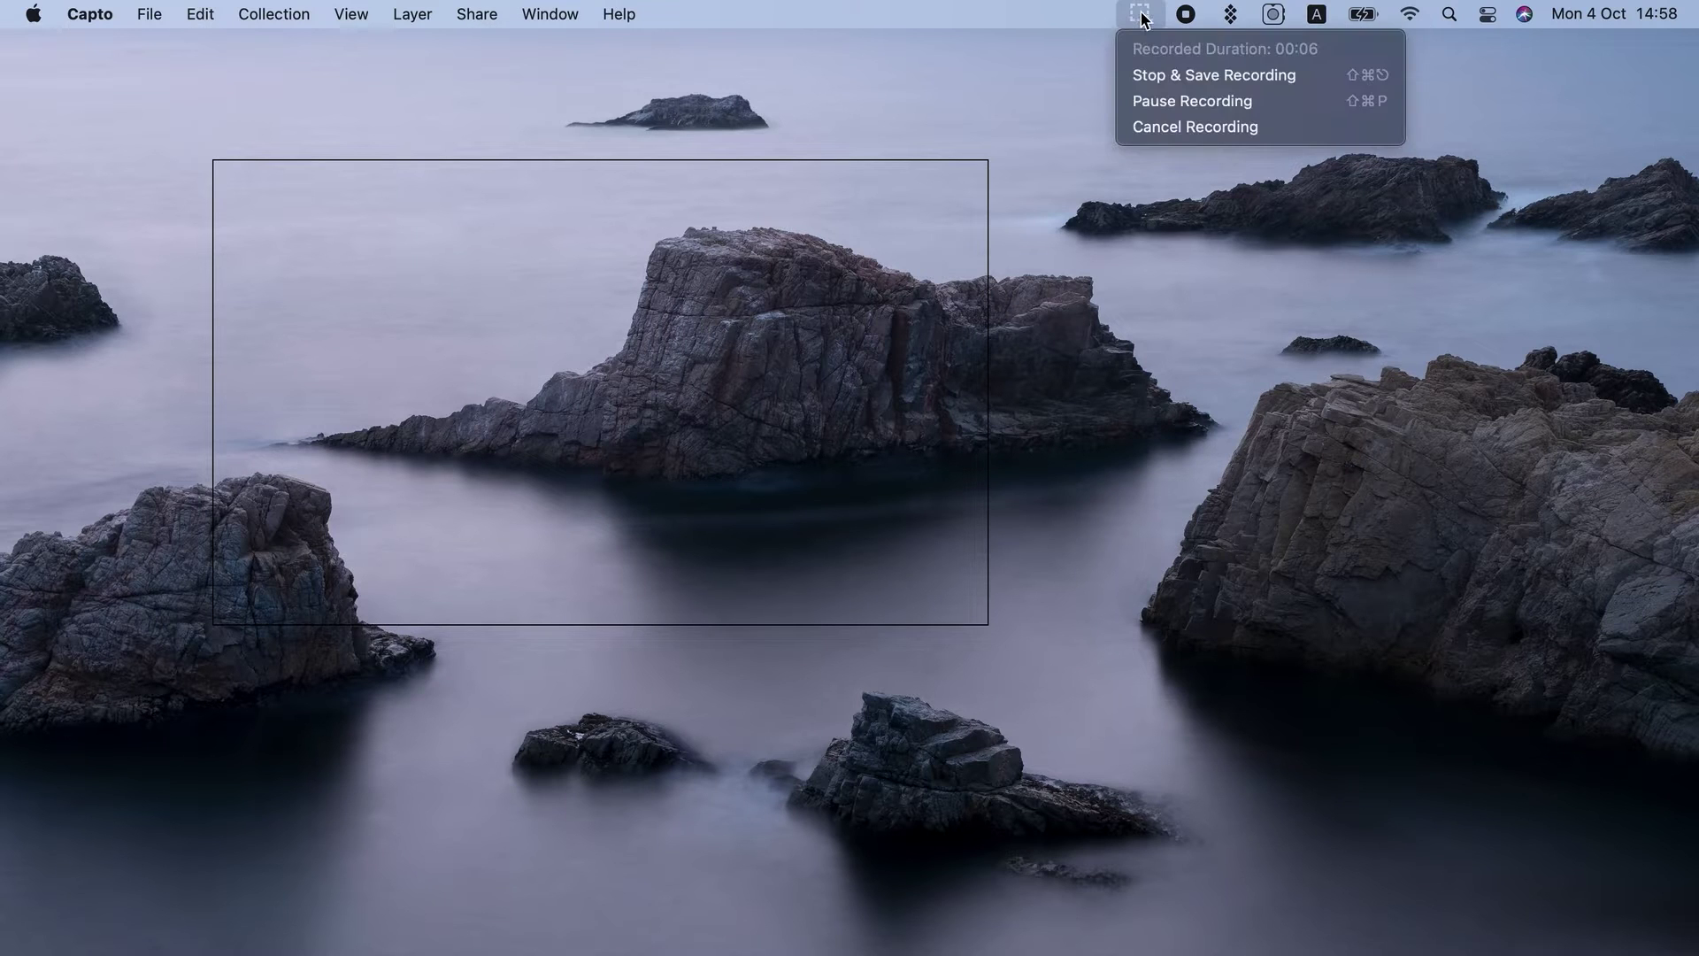
Save the recording, play the new clip, pause at 00:05, and close Capto
click(1325, 75)
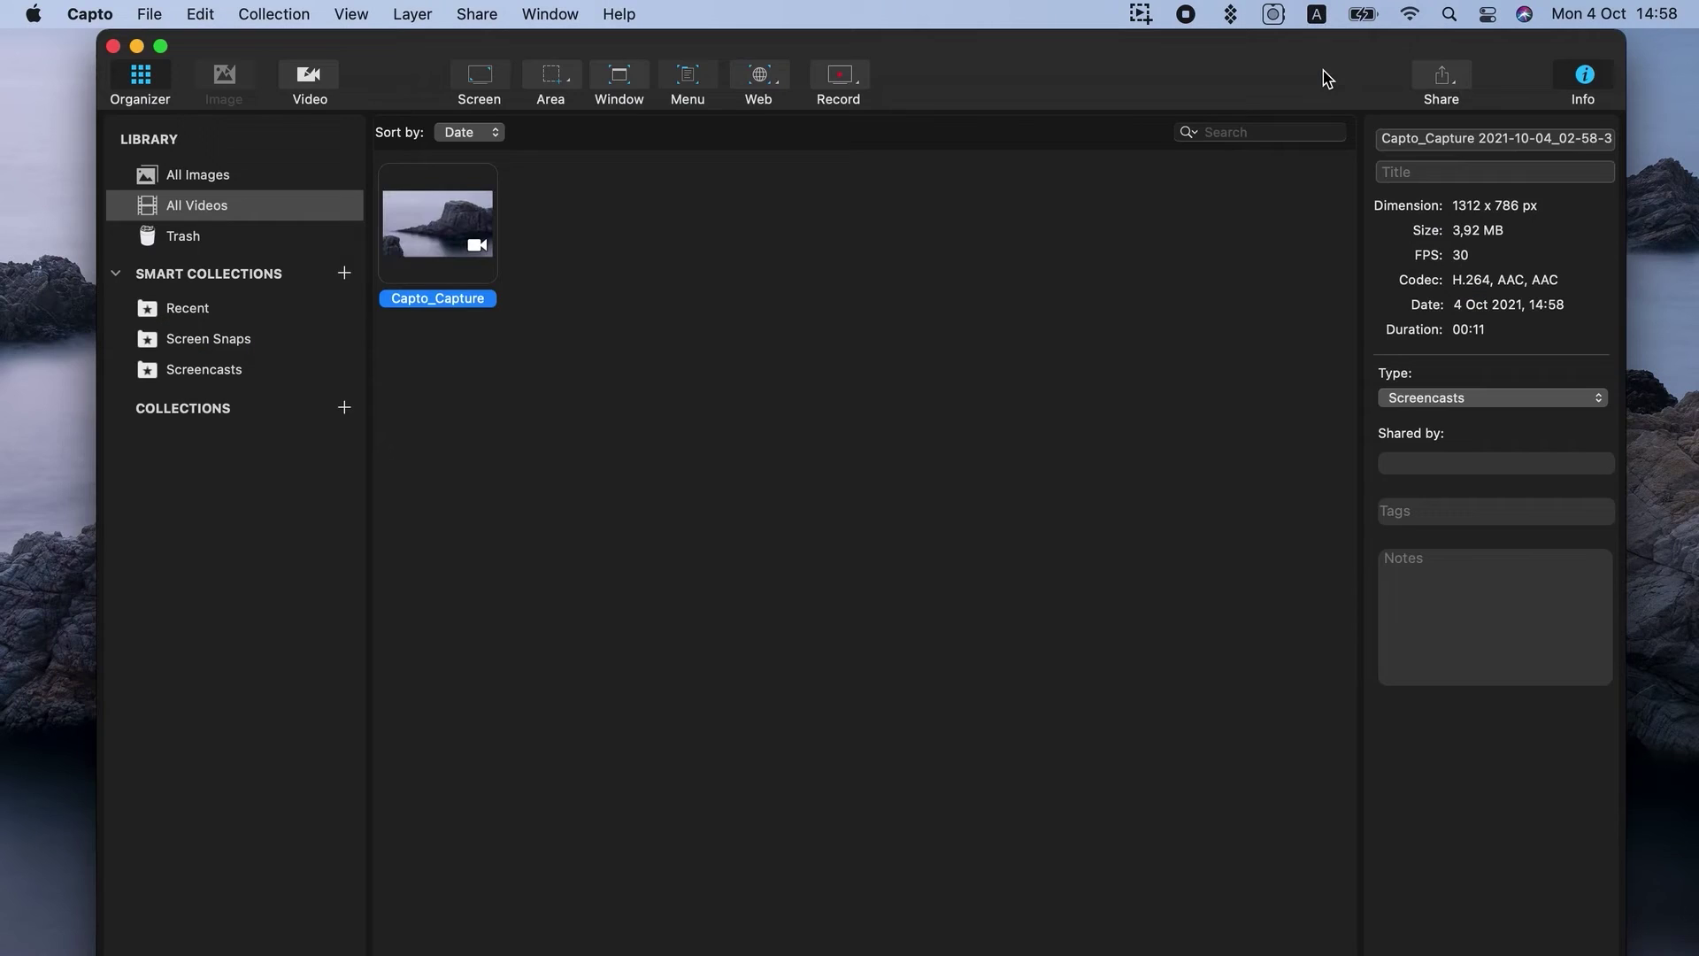
double_click(407, 238)
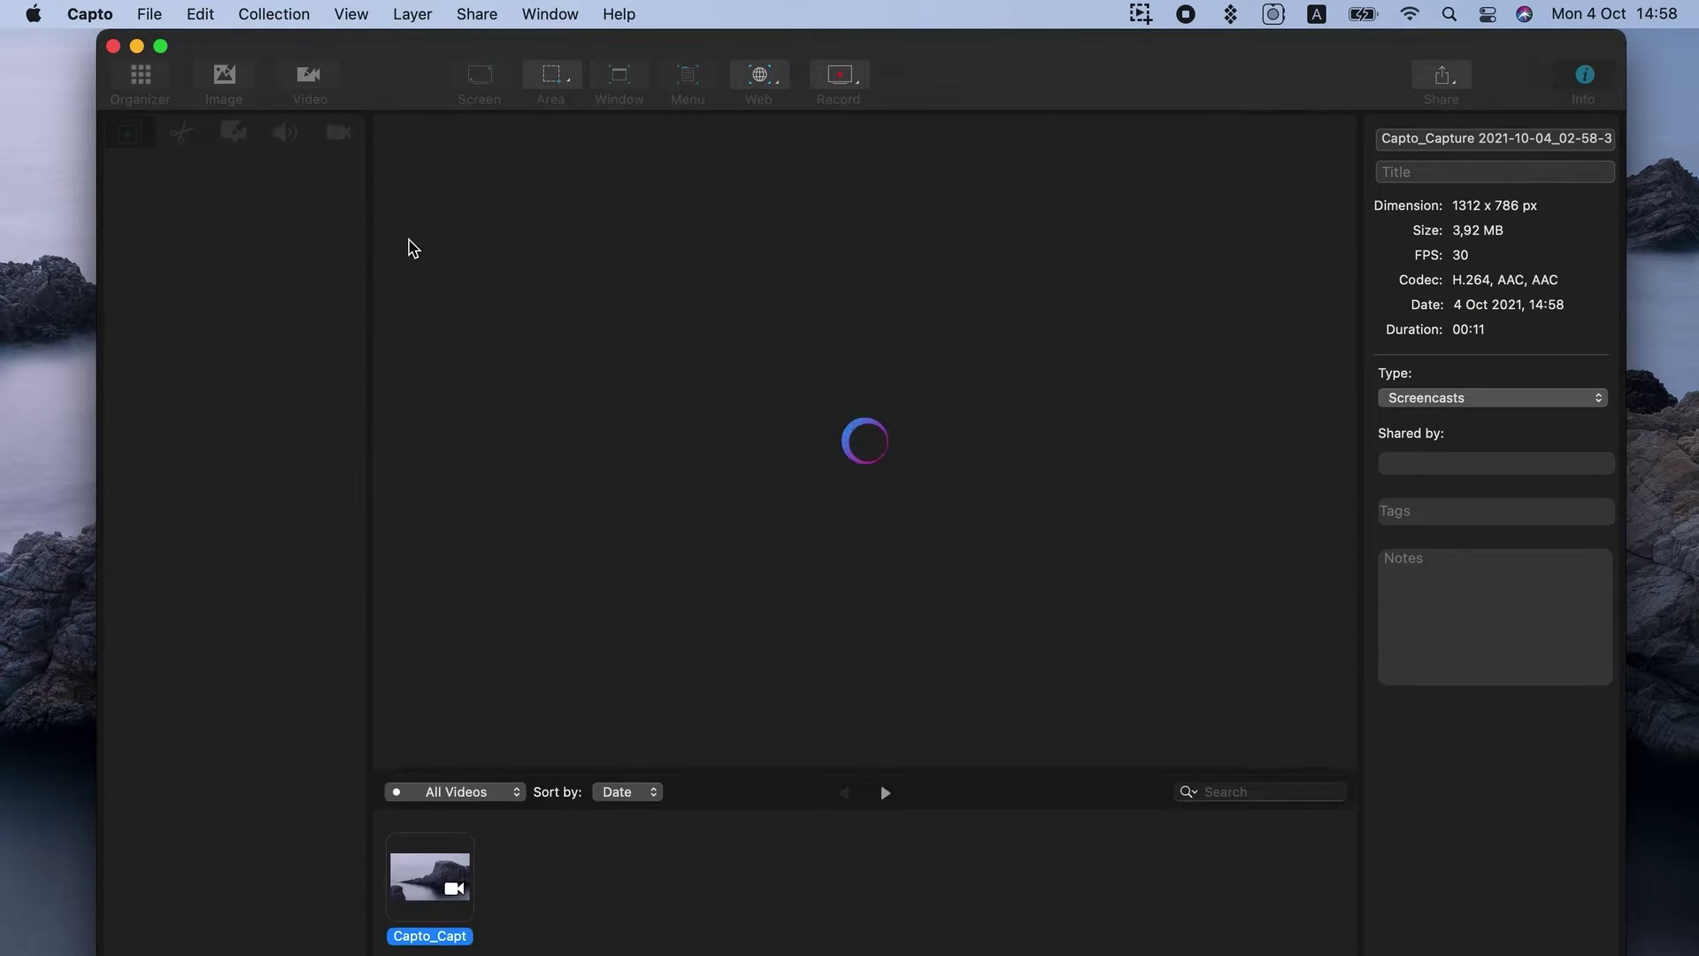
click(864, 811)
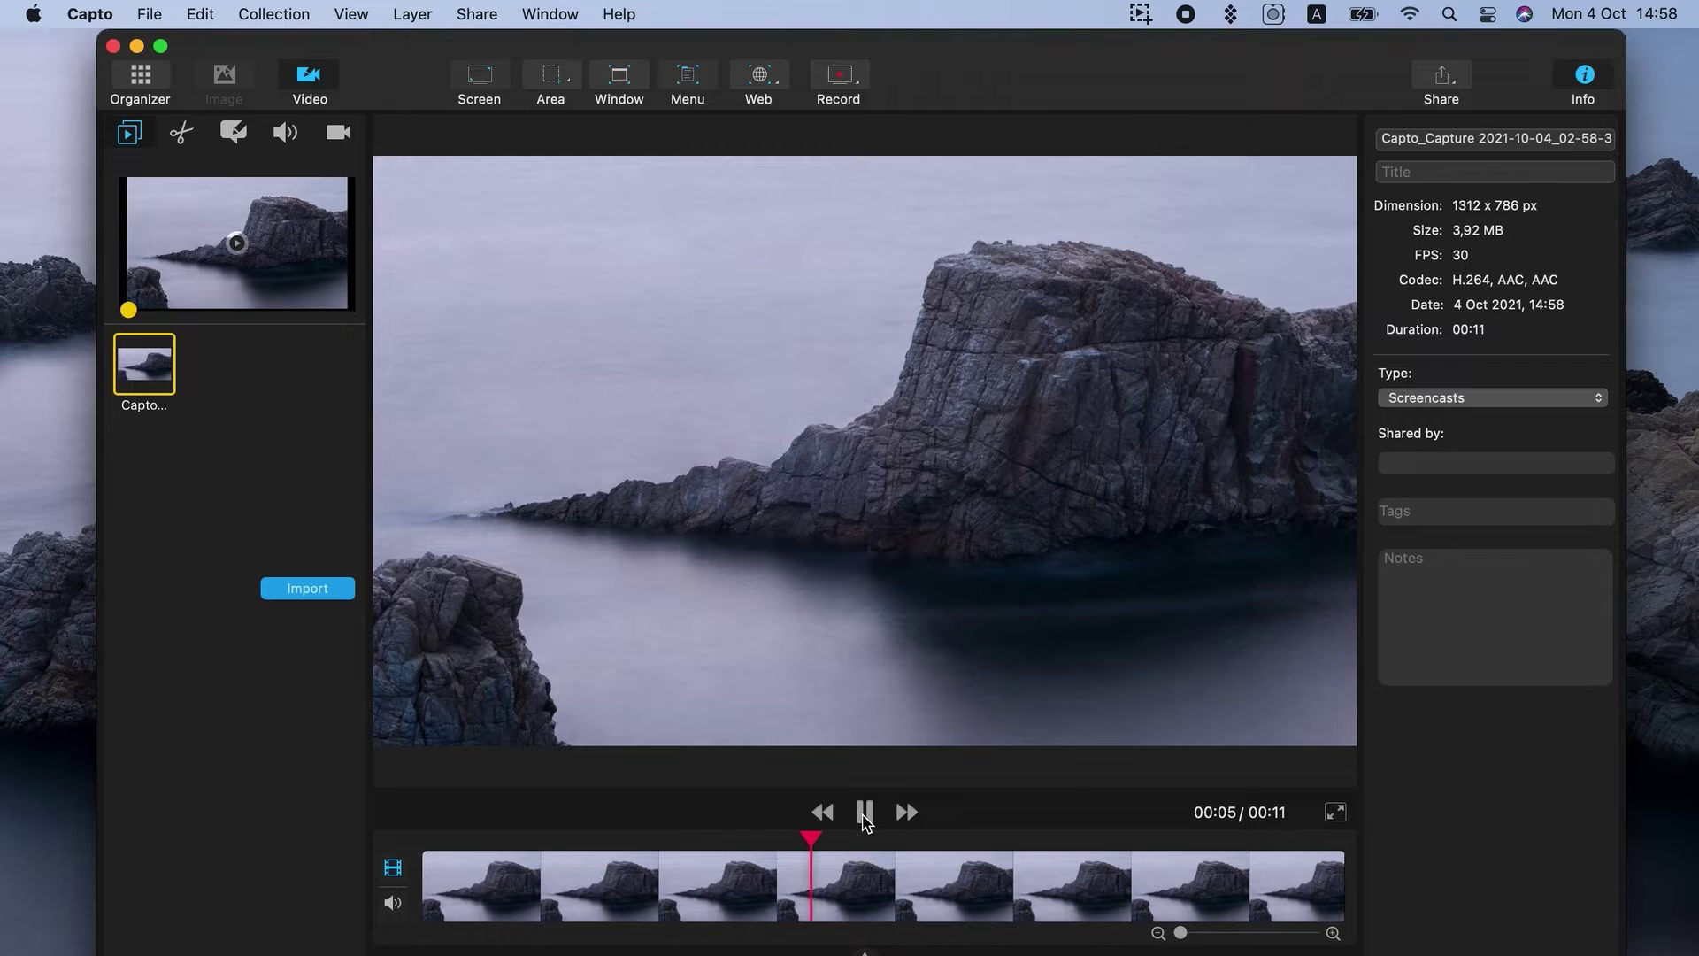
click(864, 811)
click(109, 45)
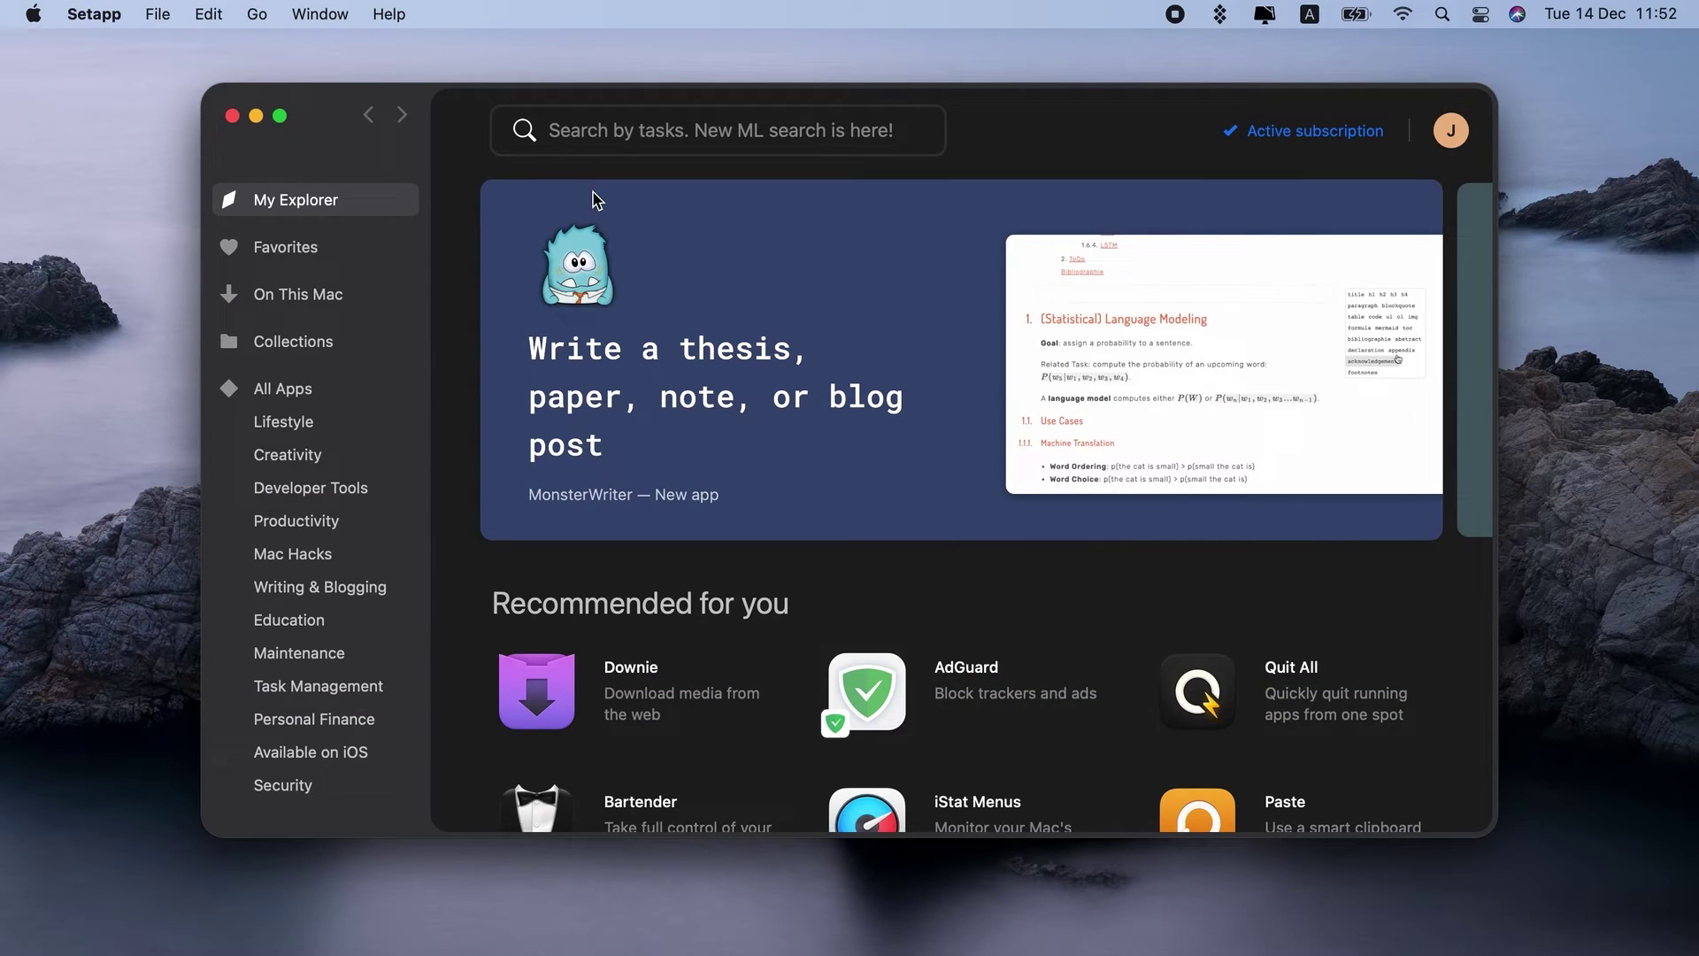
Search Setapp for 'dropshare' and launch Dropshare from its details page
click(582, 125)
text(dropshare)
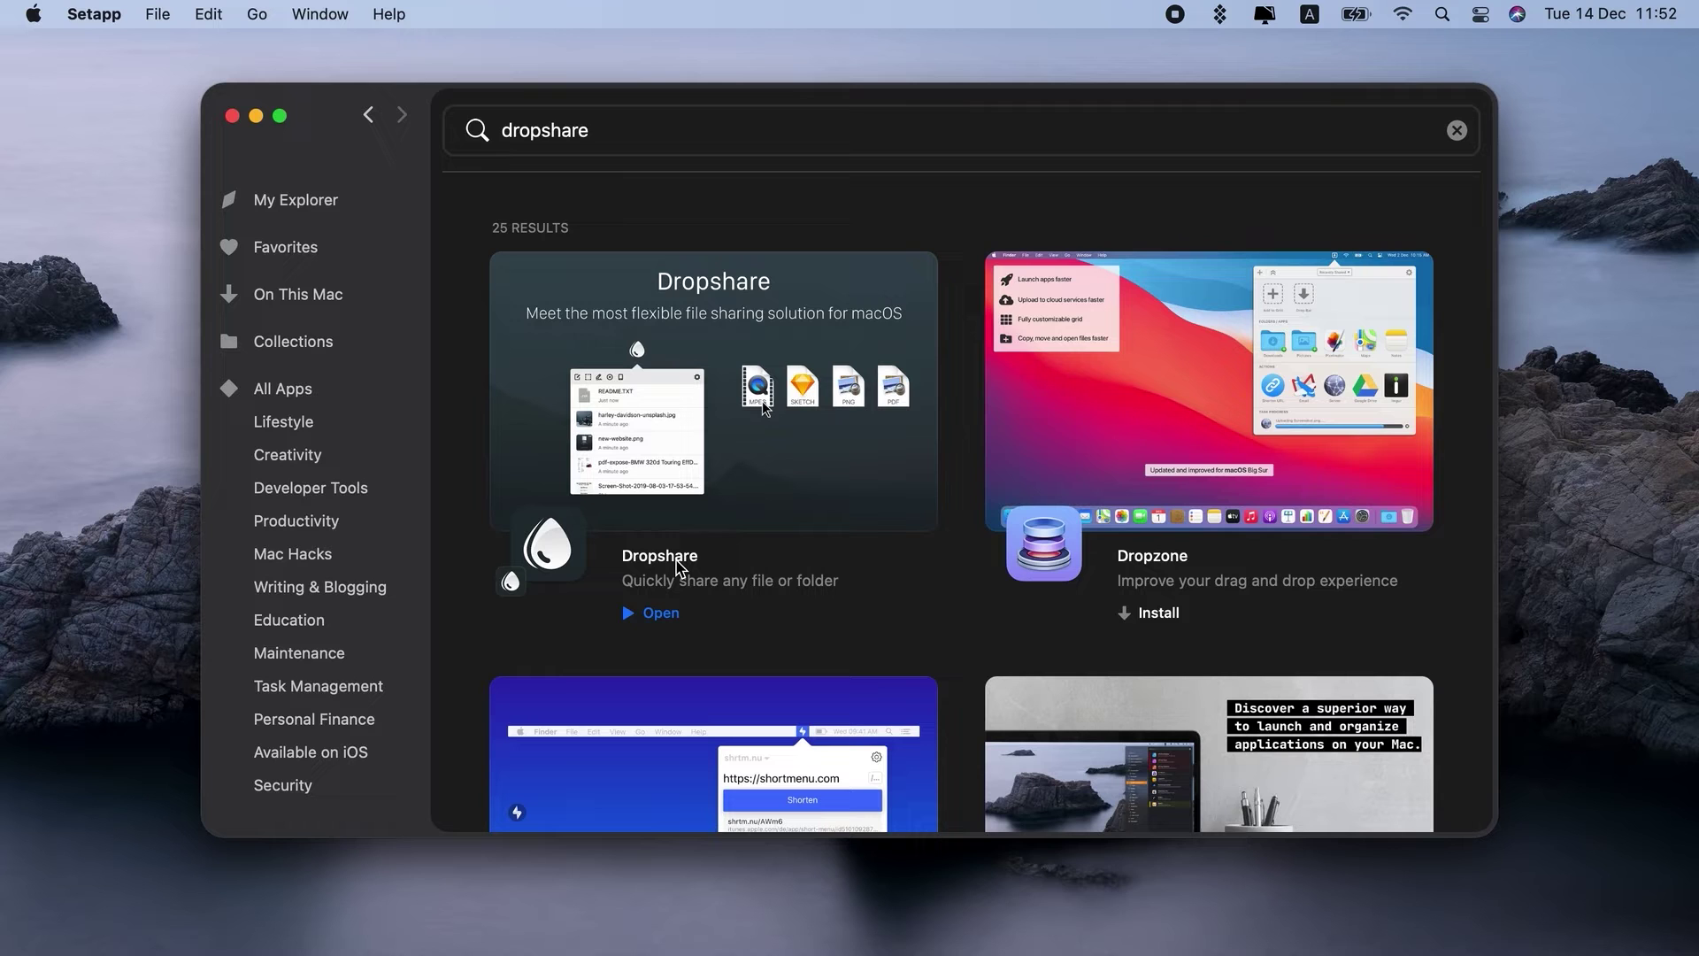
click(659, 555)
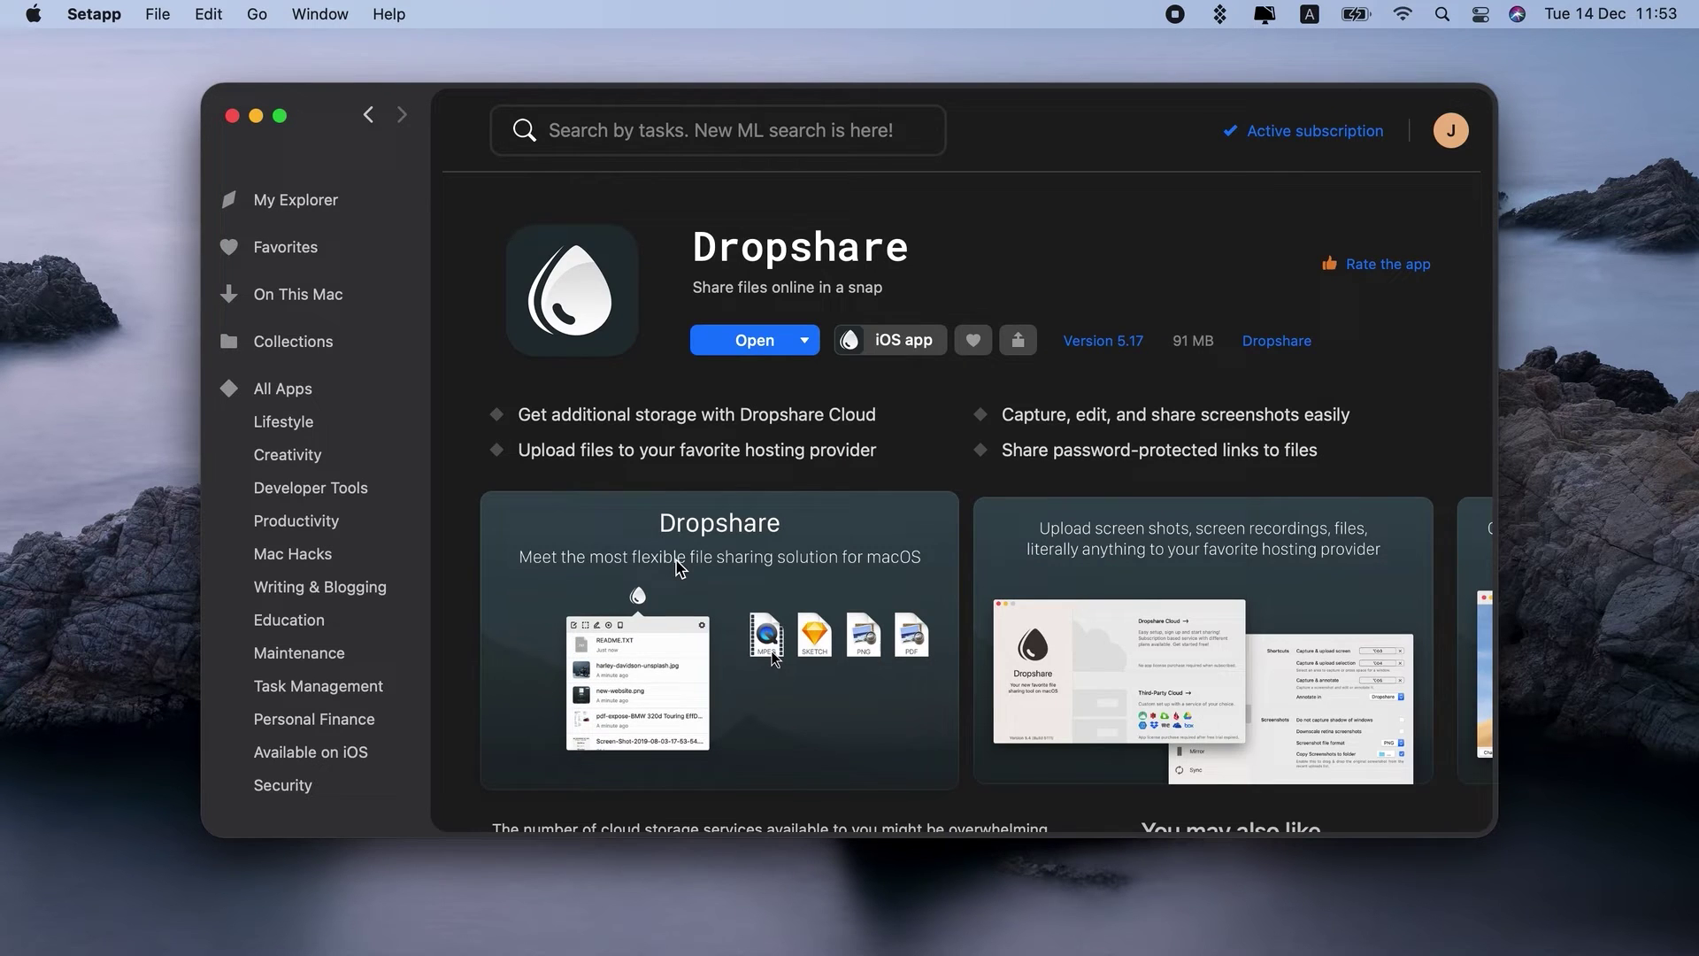
click(747, 342)
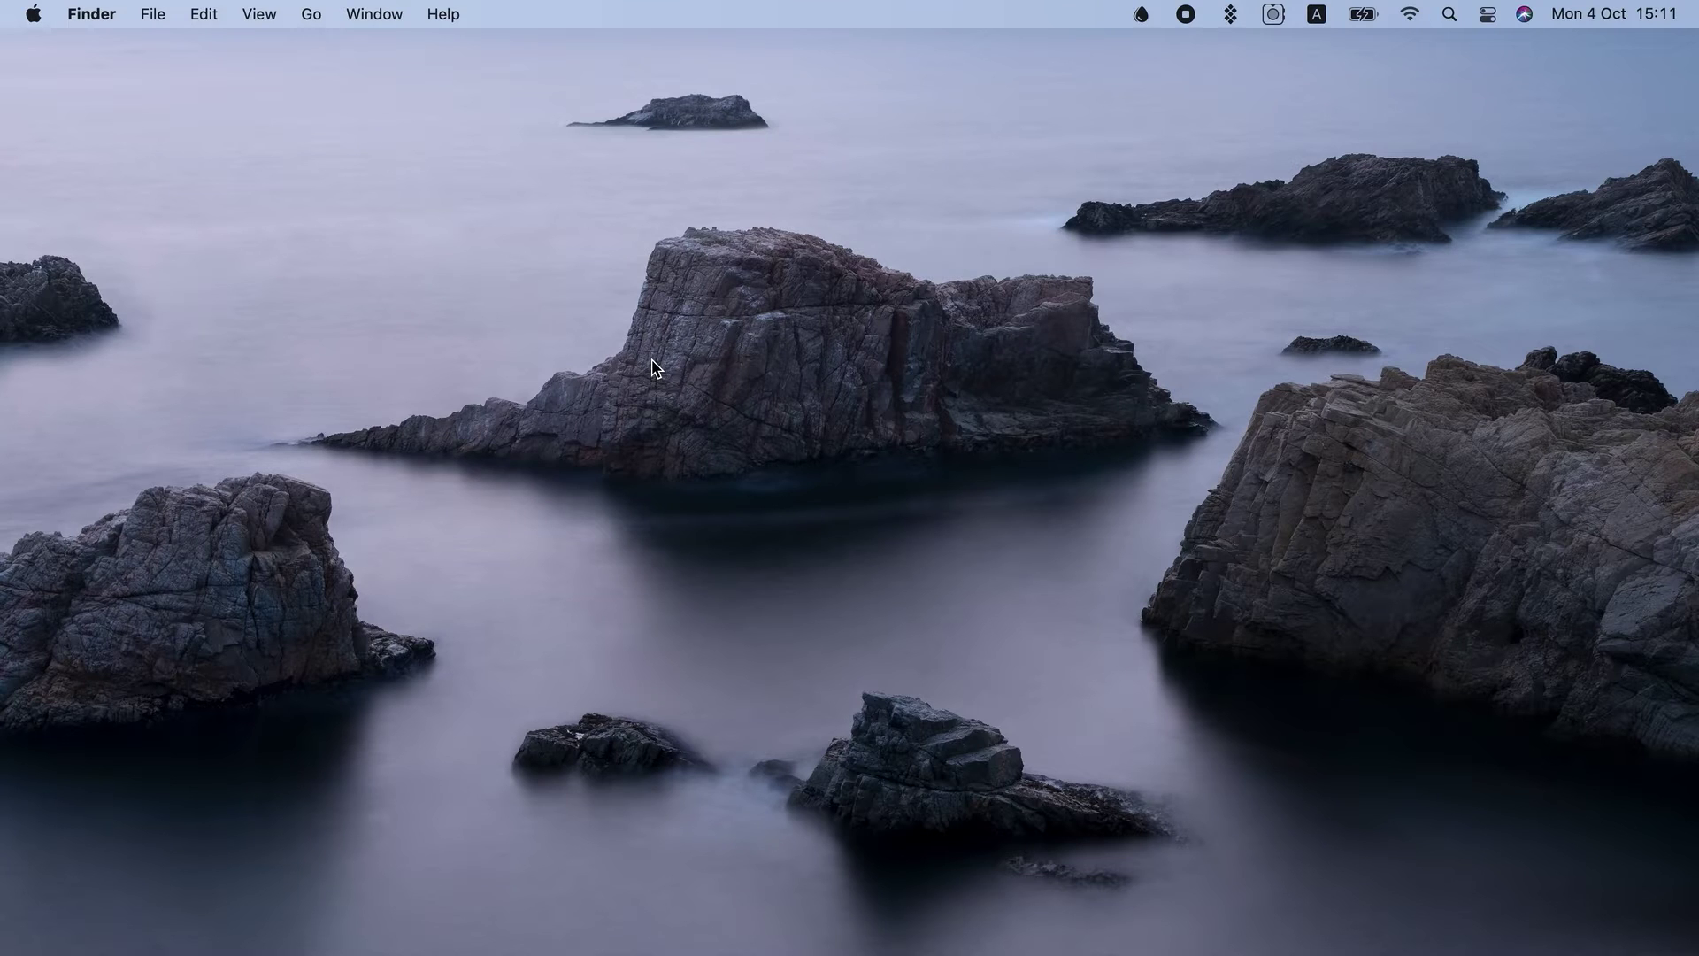
Record the area around the central rock in Dropshare as HD video with the microphone on
click(1140, 16)
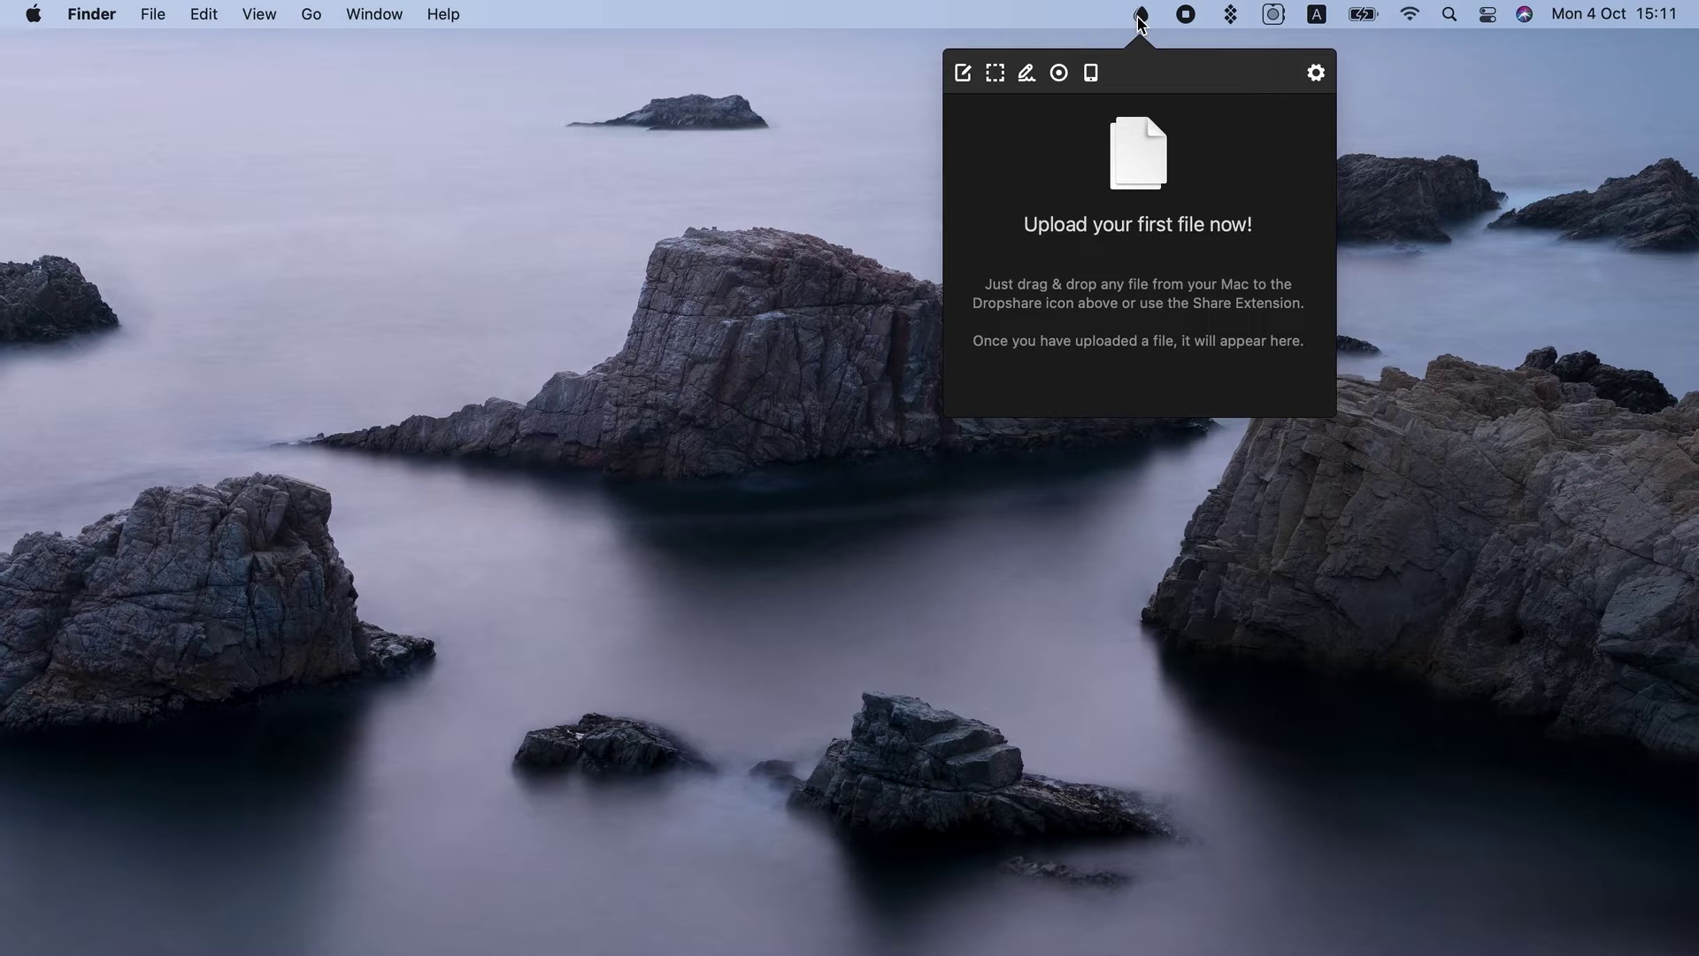
click(1058, 72)
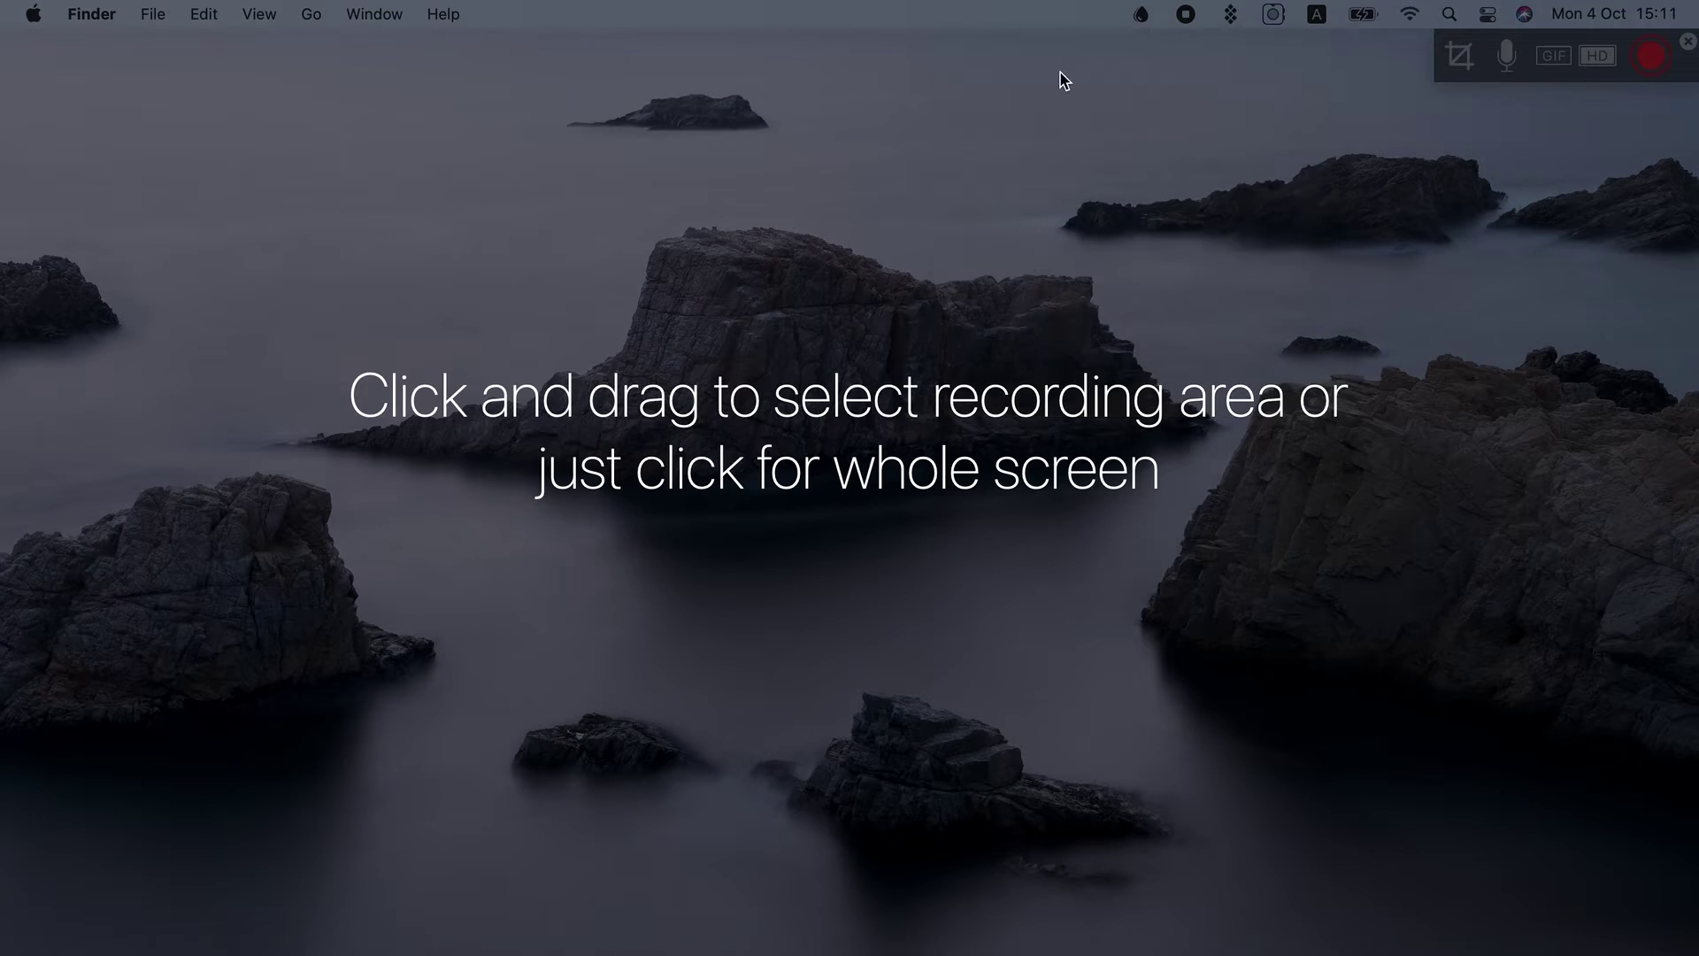
drag(463, 206, 1172, 757)
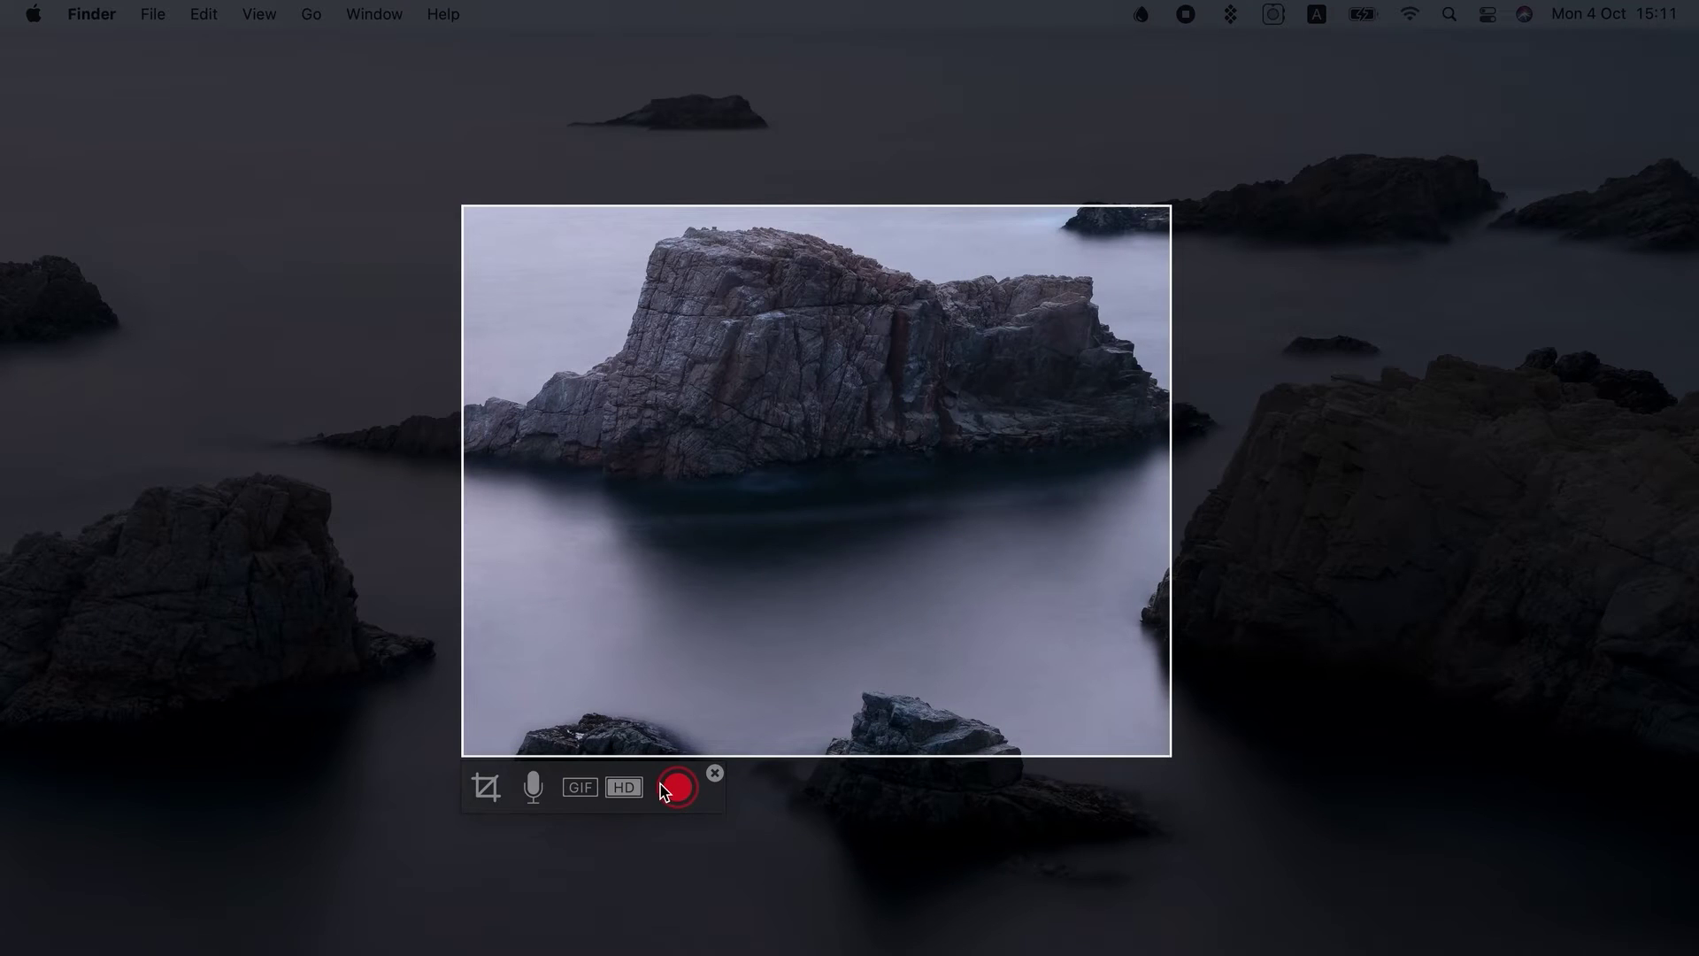
click(533, 787)
click(577, 793)
click(570, 801)
click(534, 788)
click(679, 790)
click(680, 787)
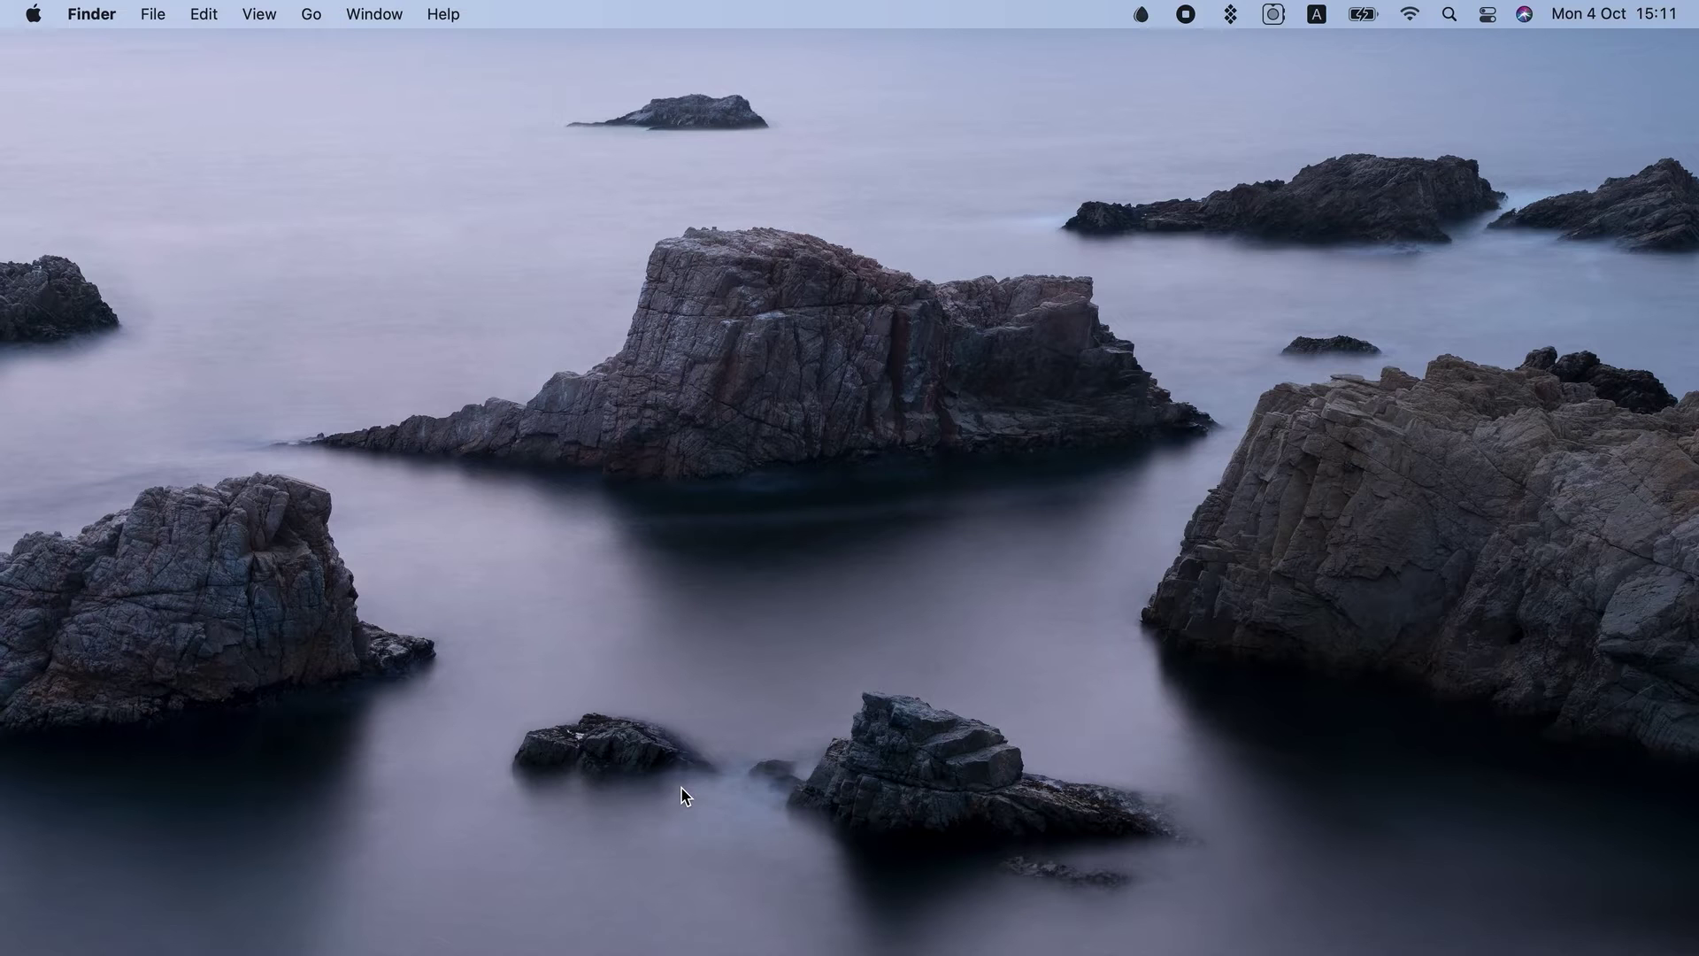
Check the new recording's sharing options in Dropshare's list, then close Dropshare
click(1141, 15)
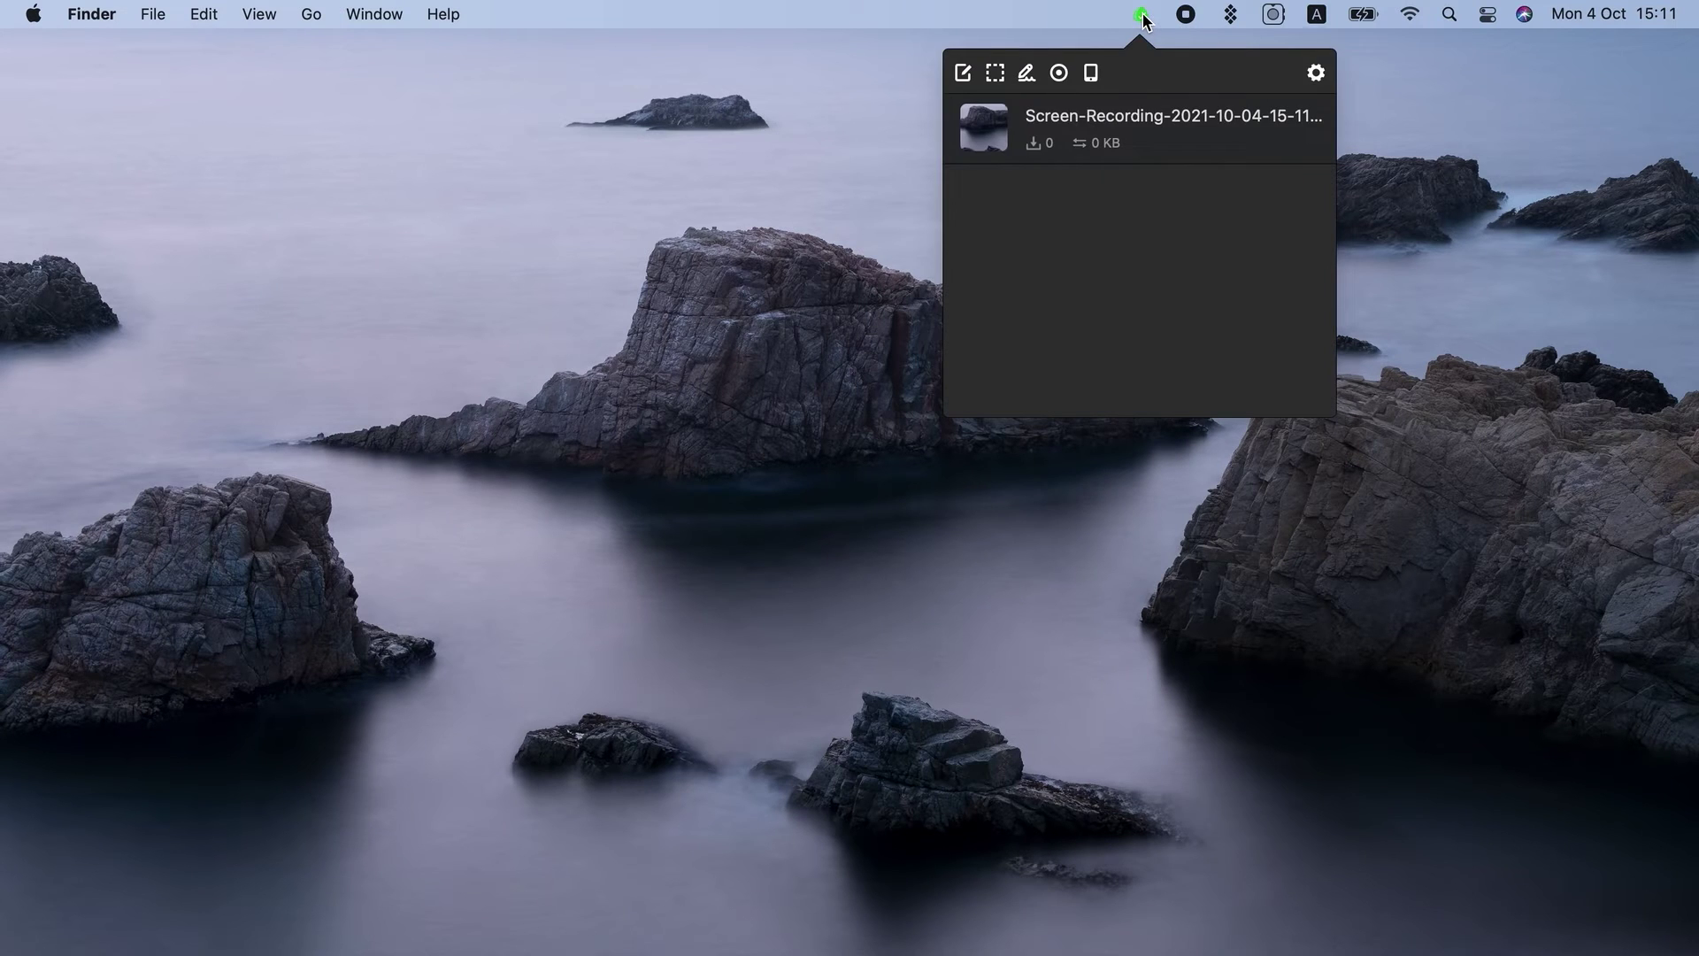
mouse_move(1128, 133)
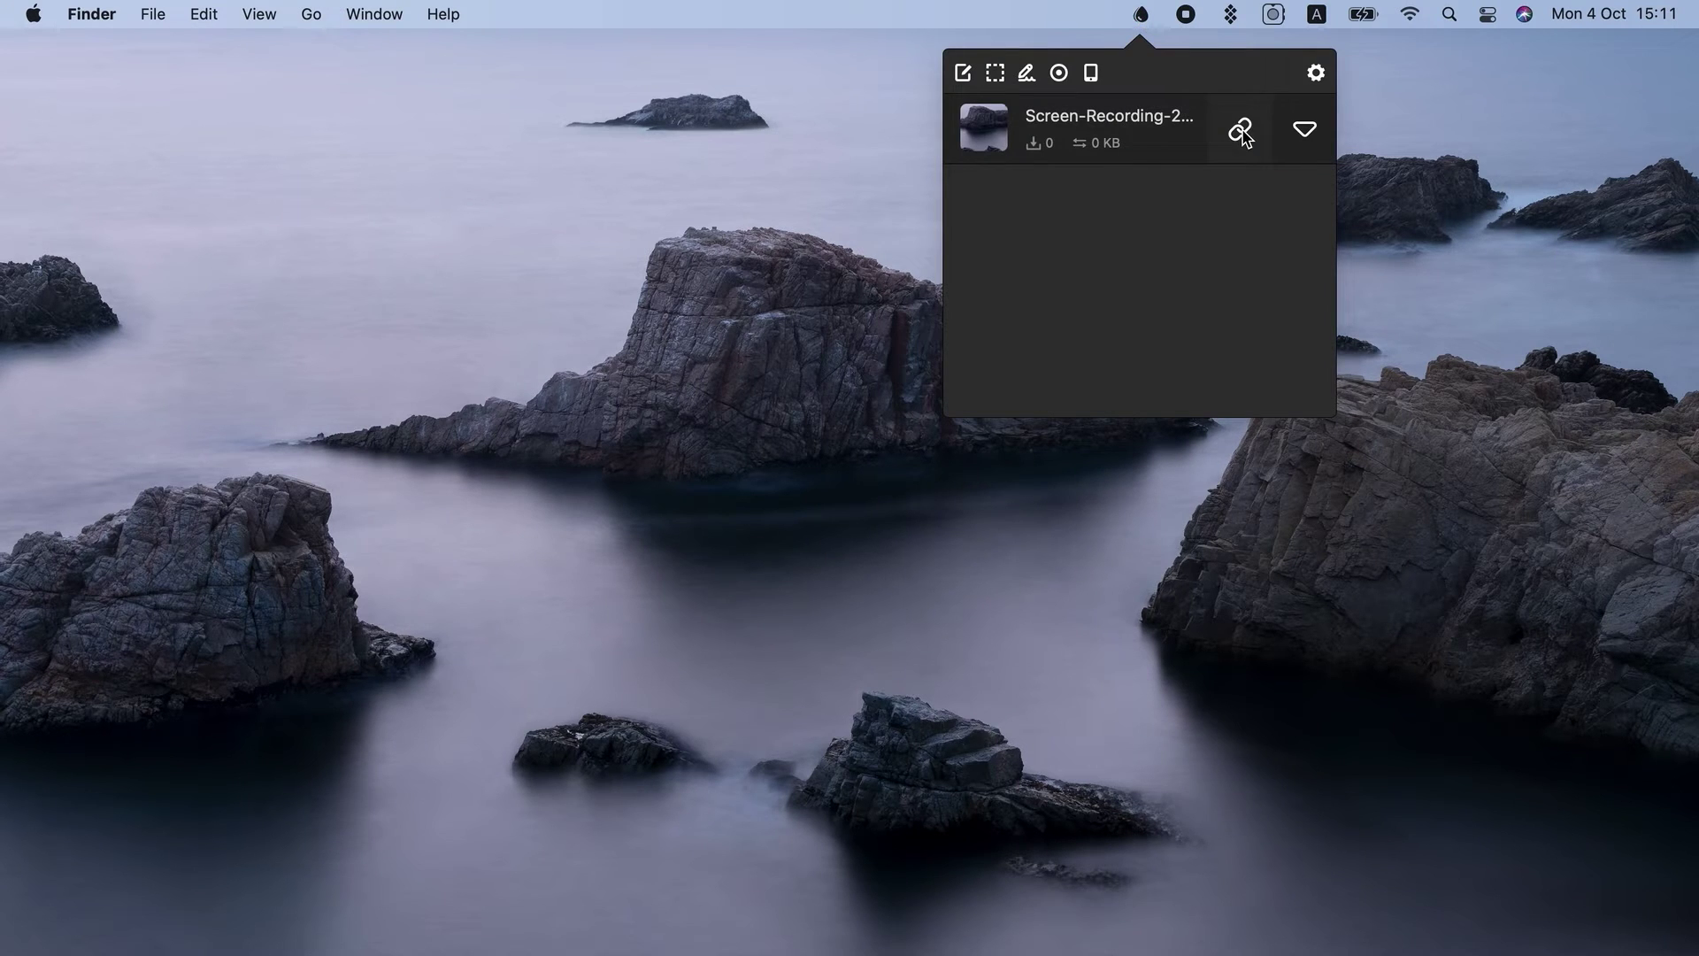
click(1304, 133)
mouse_move(1424, 265)
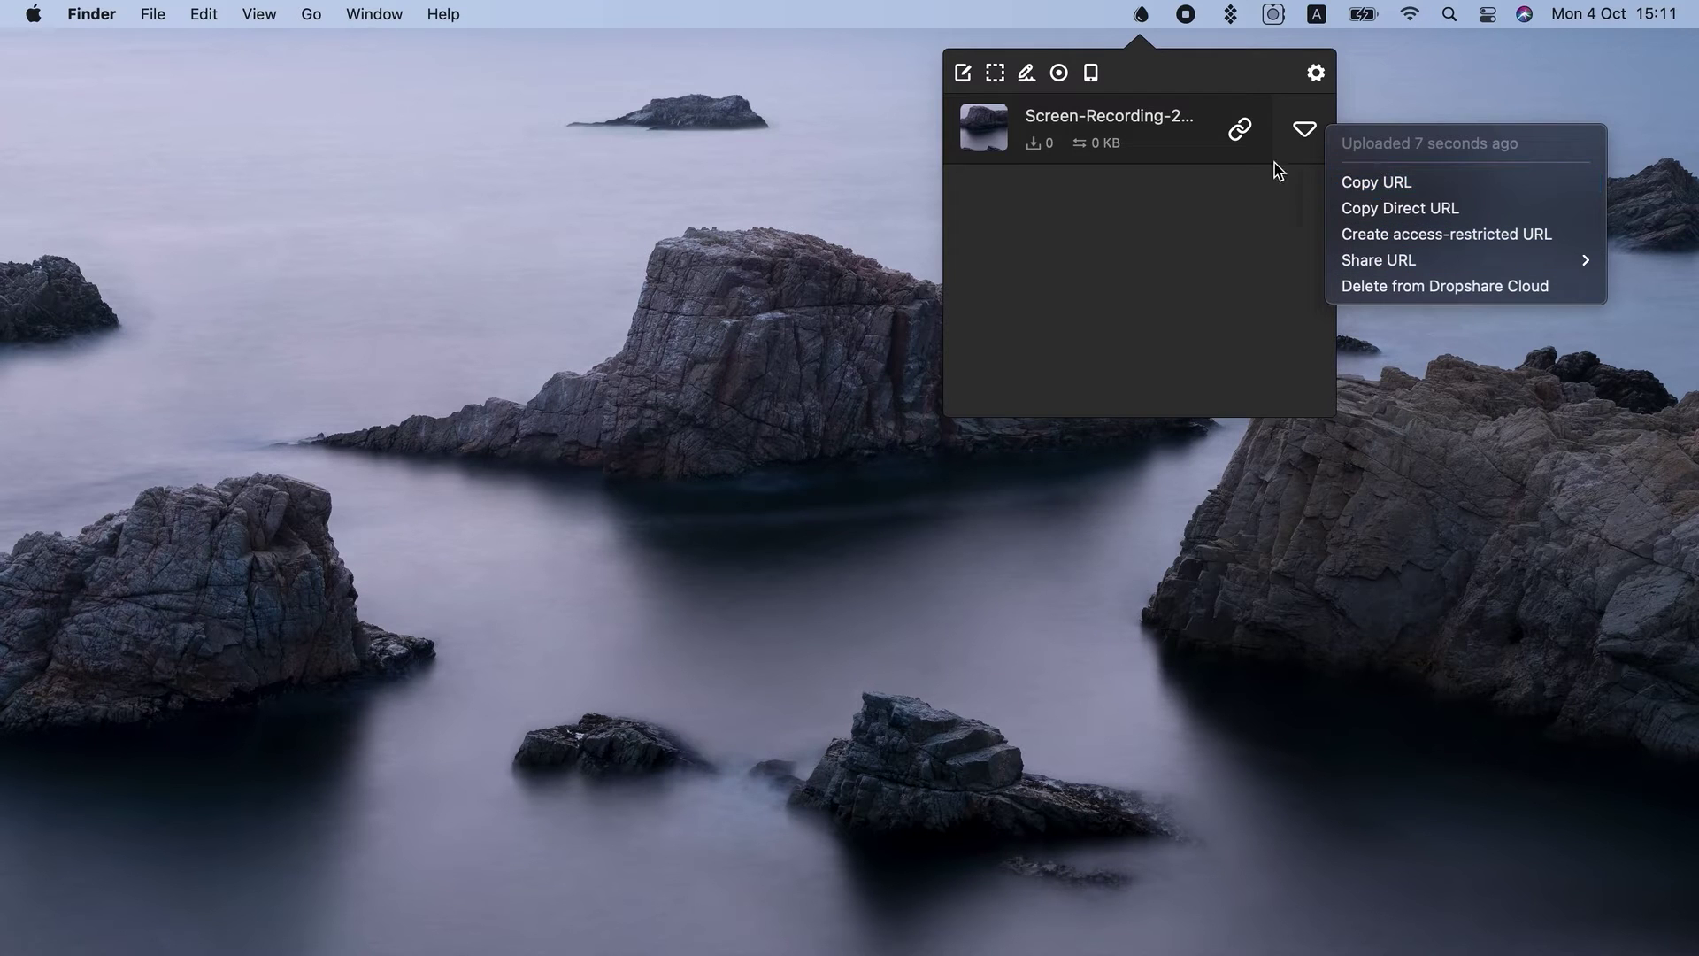
click(1239, 129)
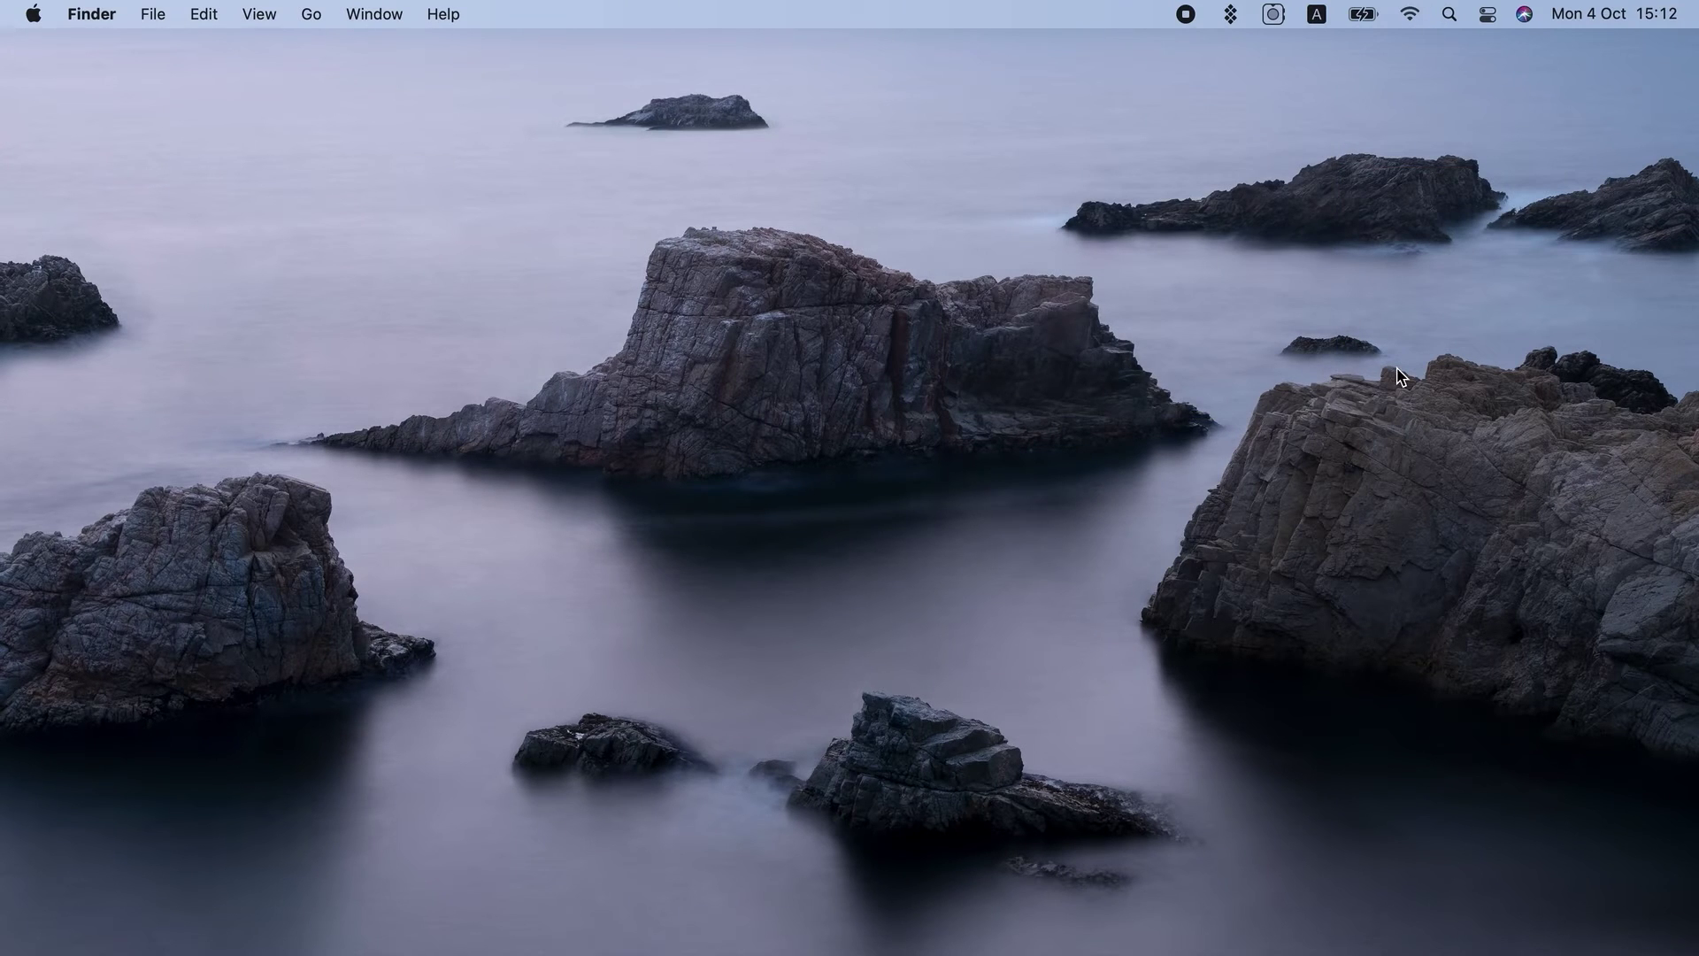
Search Setapp for 'make screenshot' and open the CleanShot X app page
click(1329, 951)
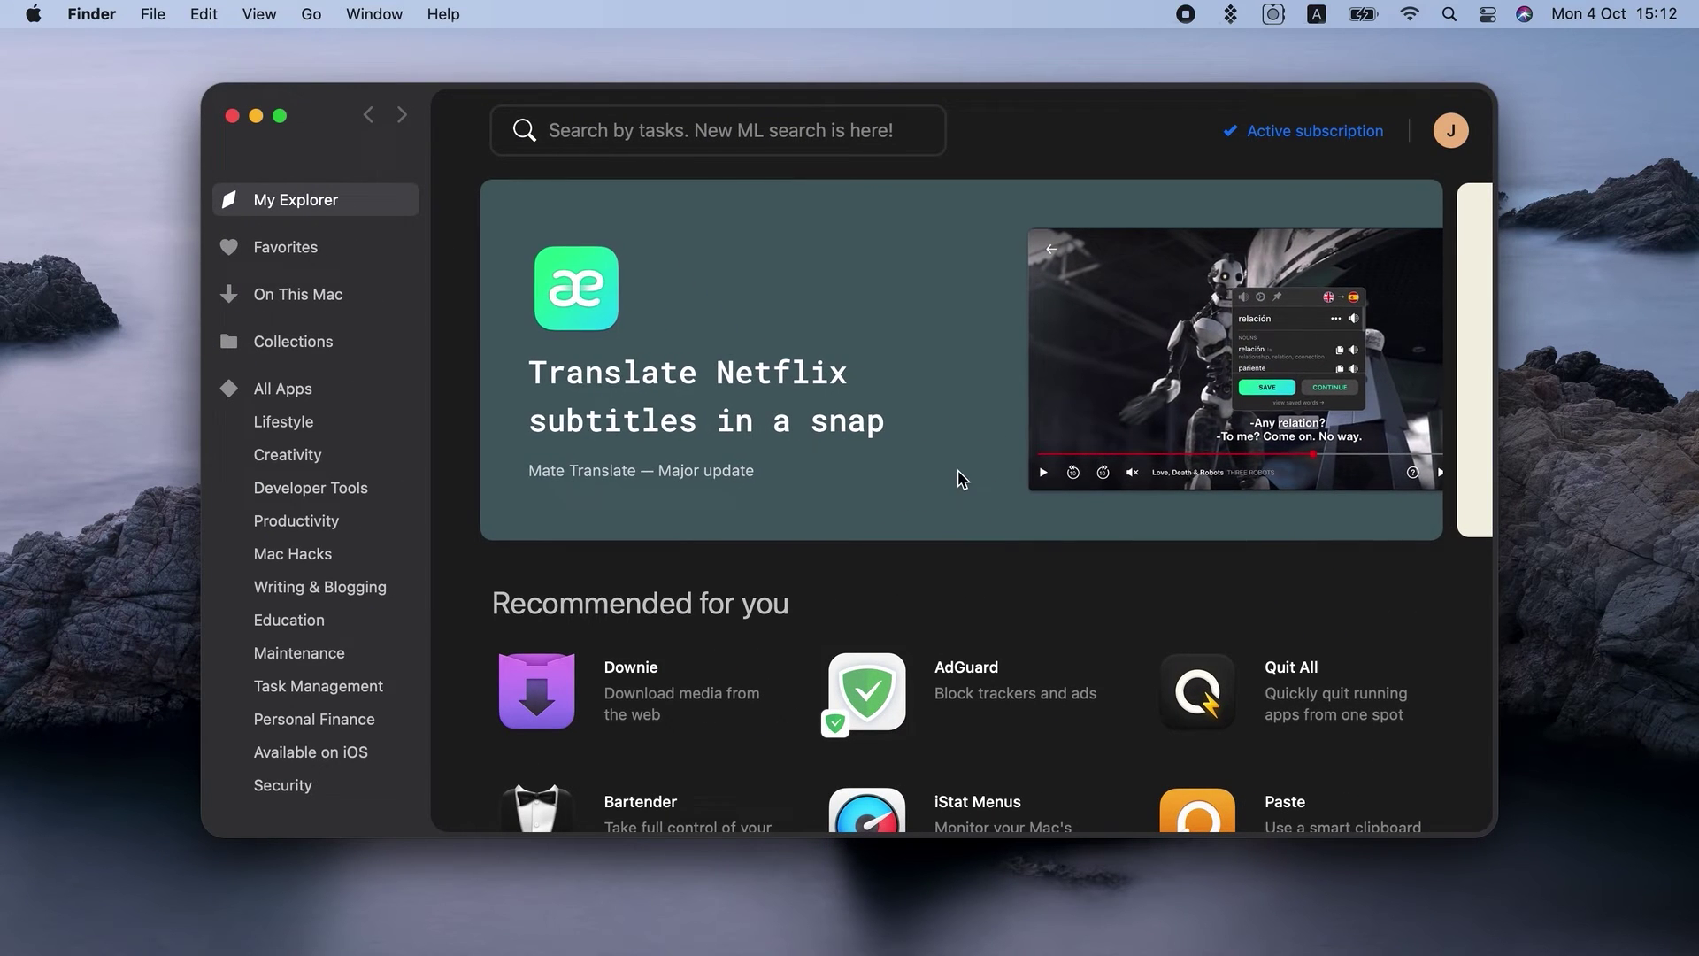
click(694, 130)
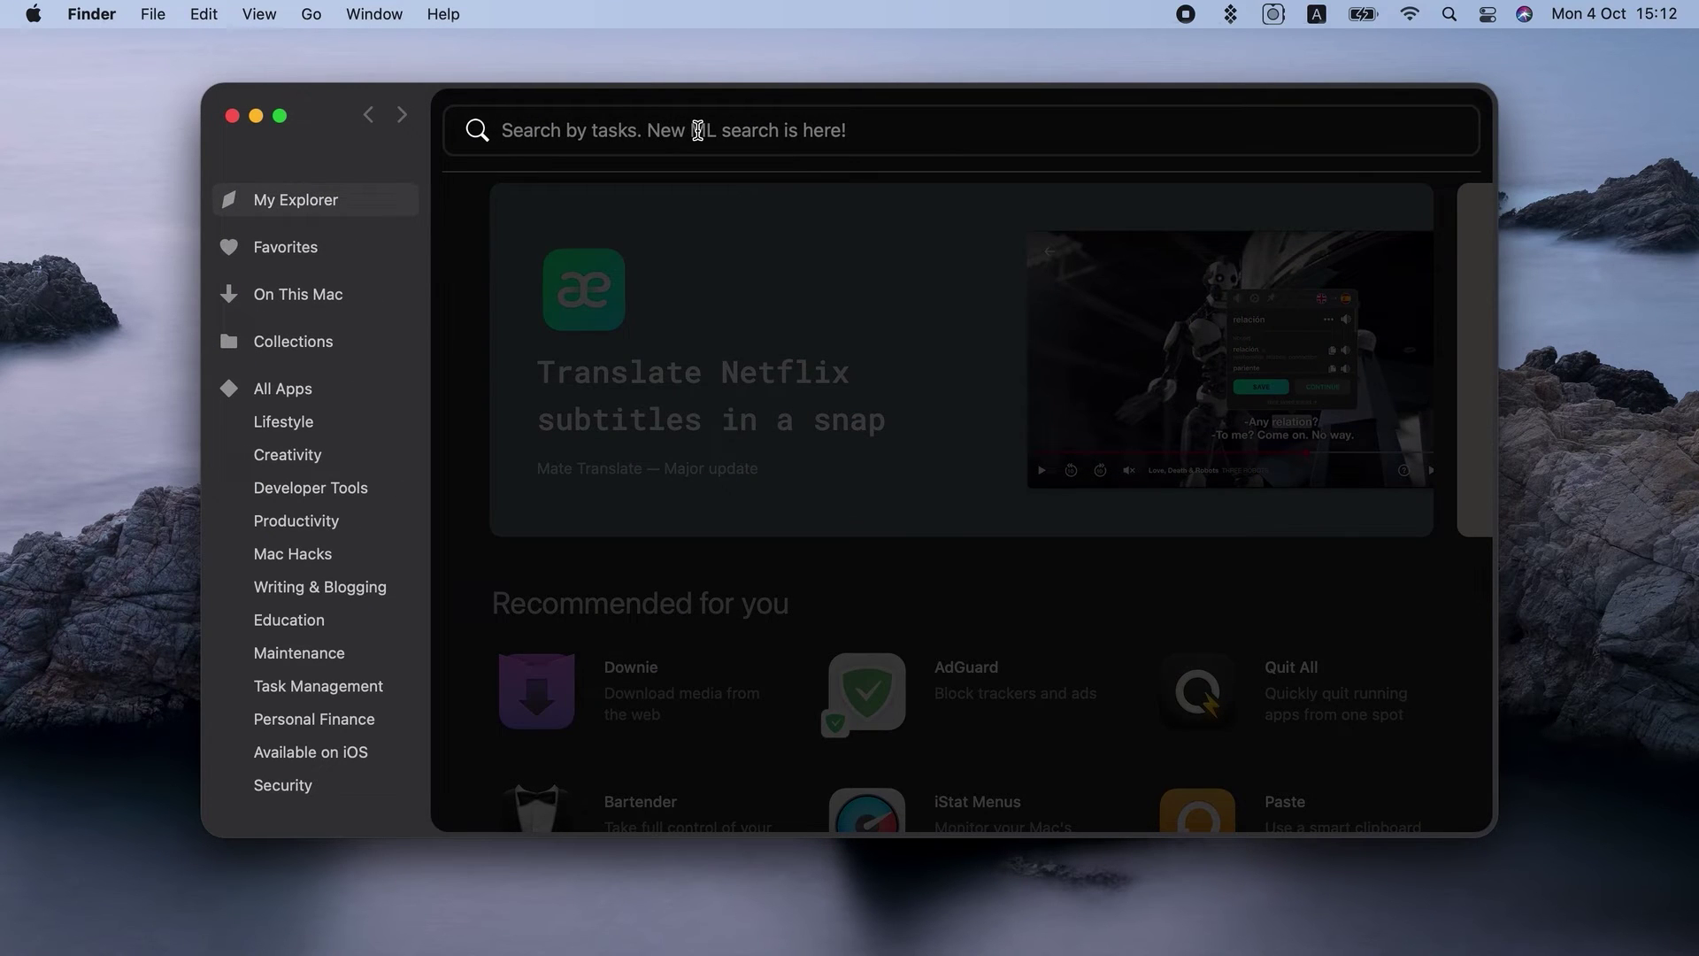
text(make)
text(screen)
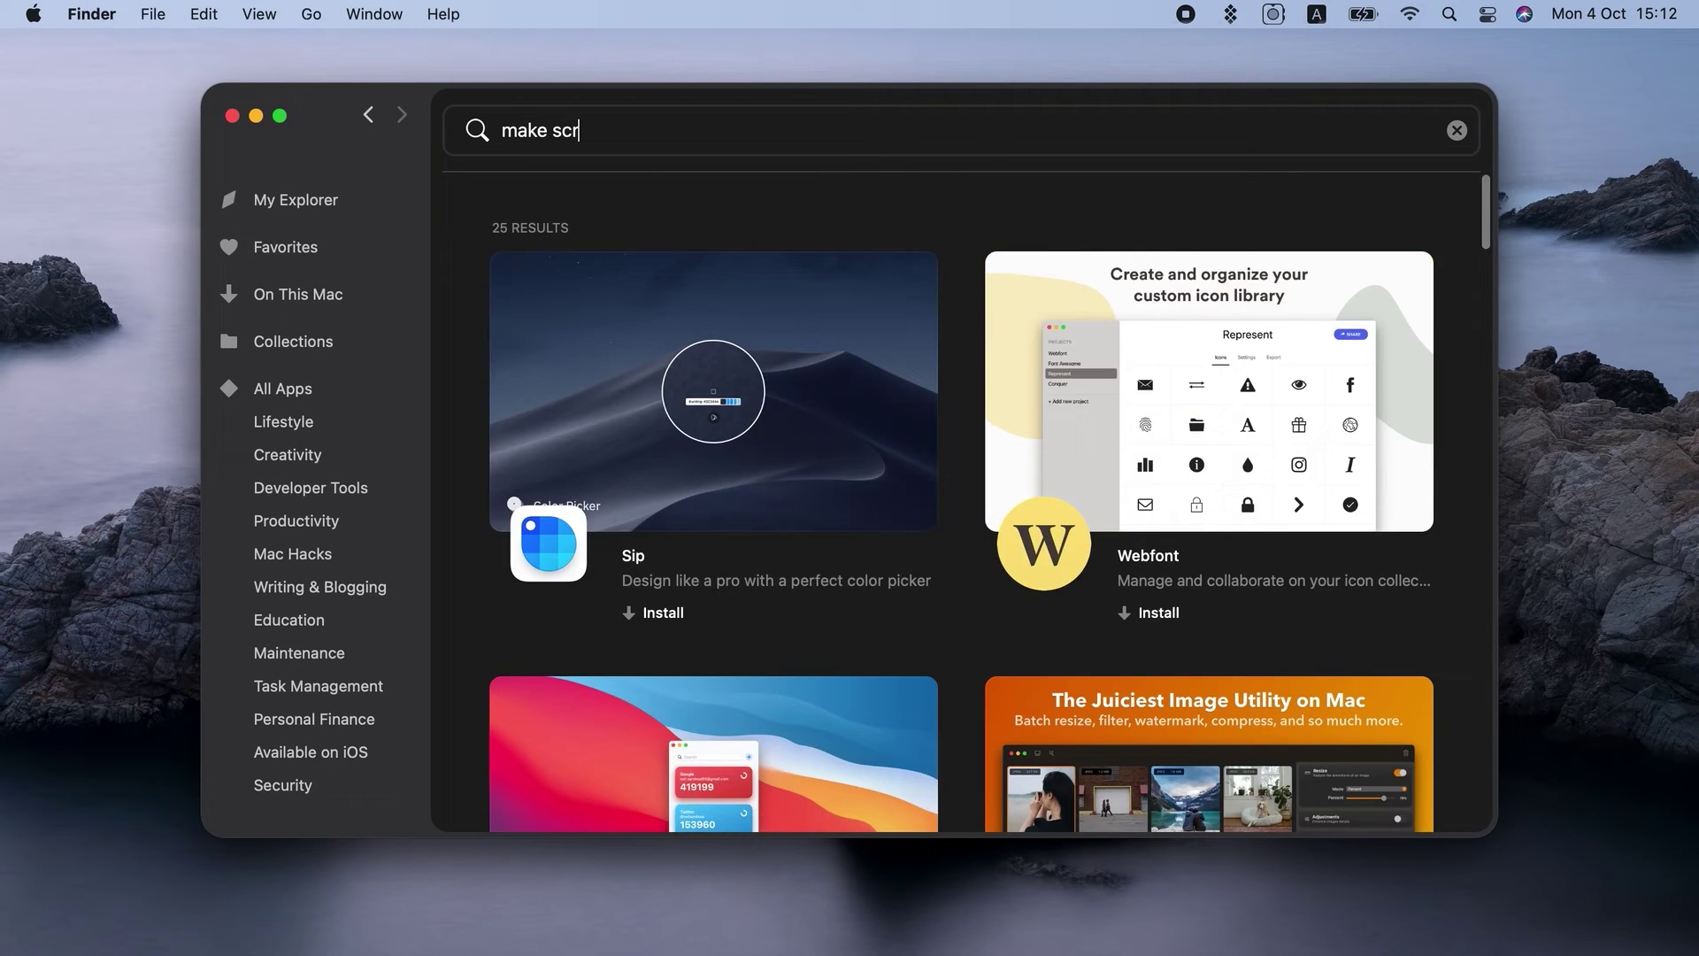
text(shot)
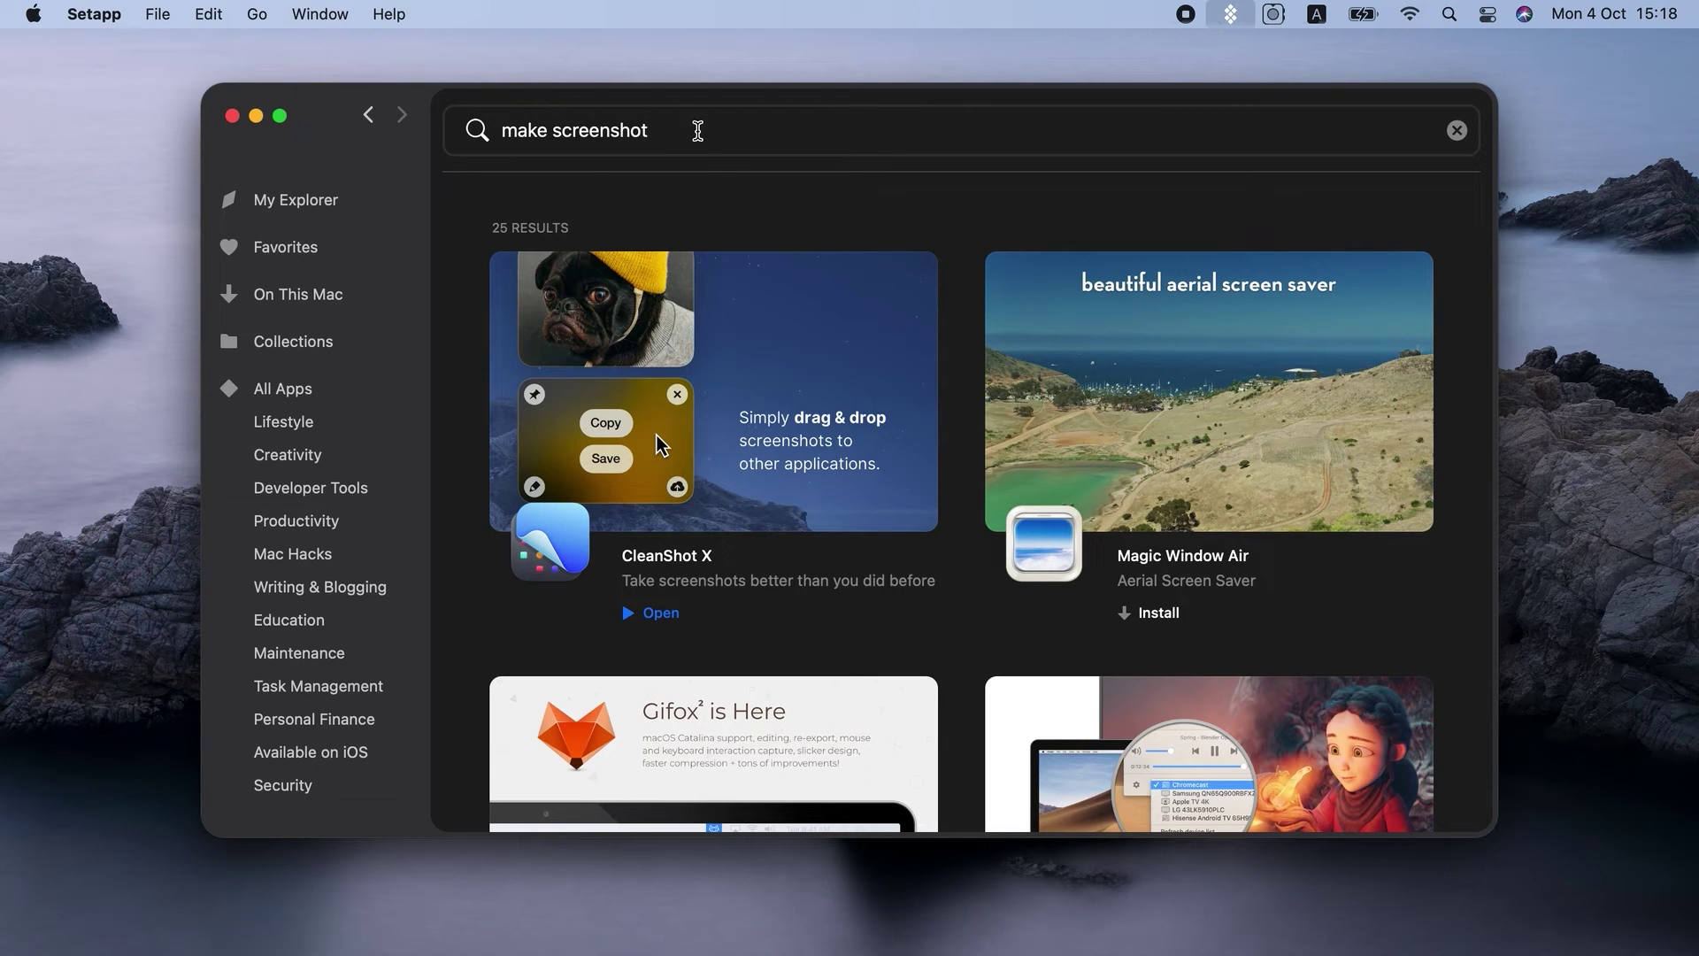
click(682, 559)
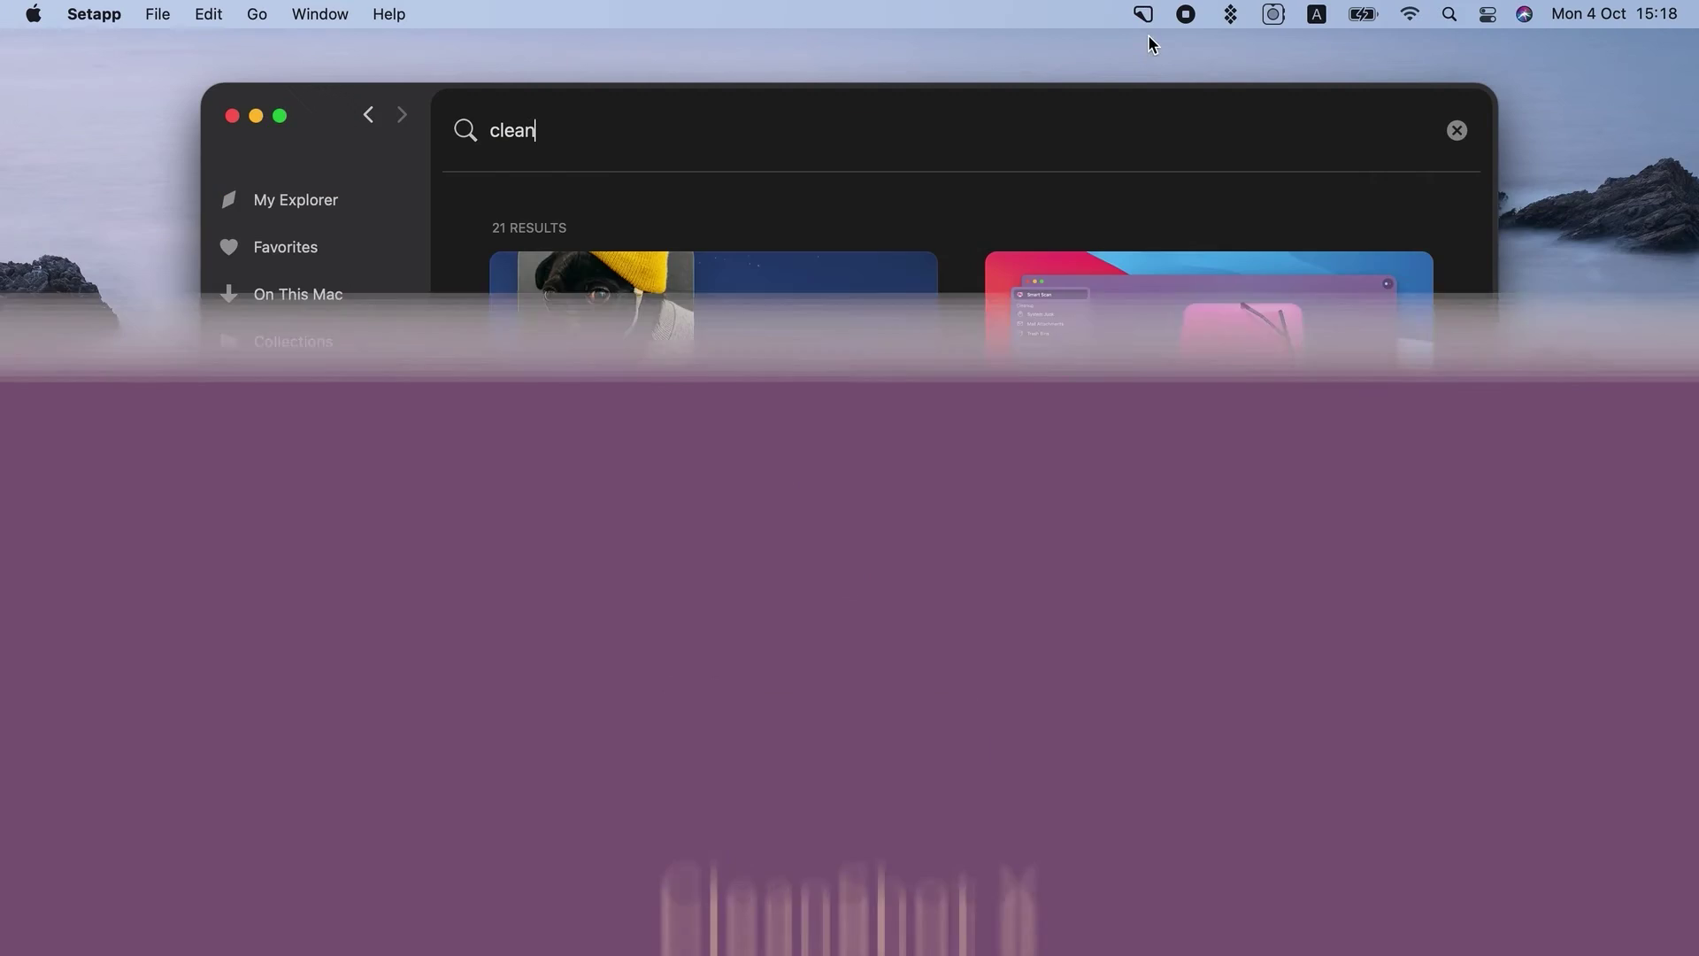
Start a CleanShot X video recording of the Setapp window's top strip with the search bar
click(1144, 14)
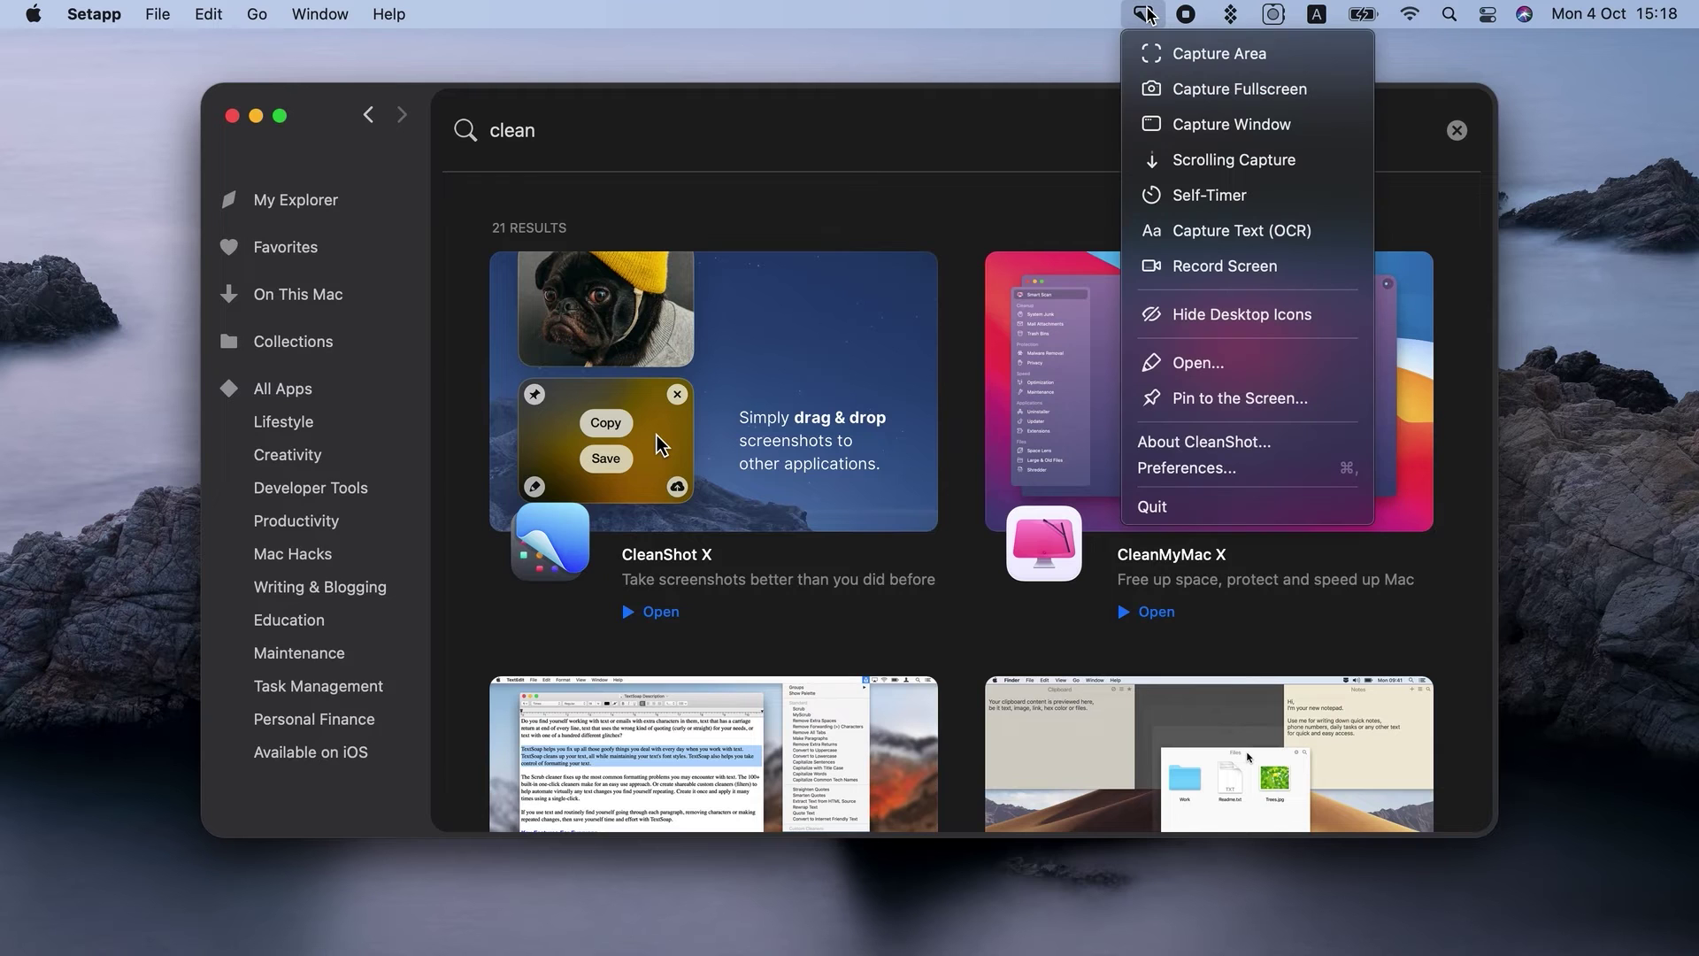
click(1328, 268)
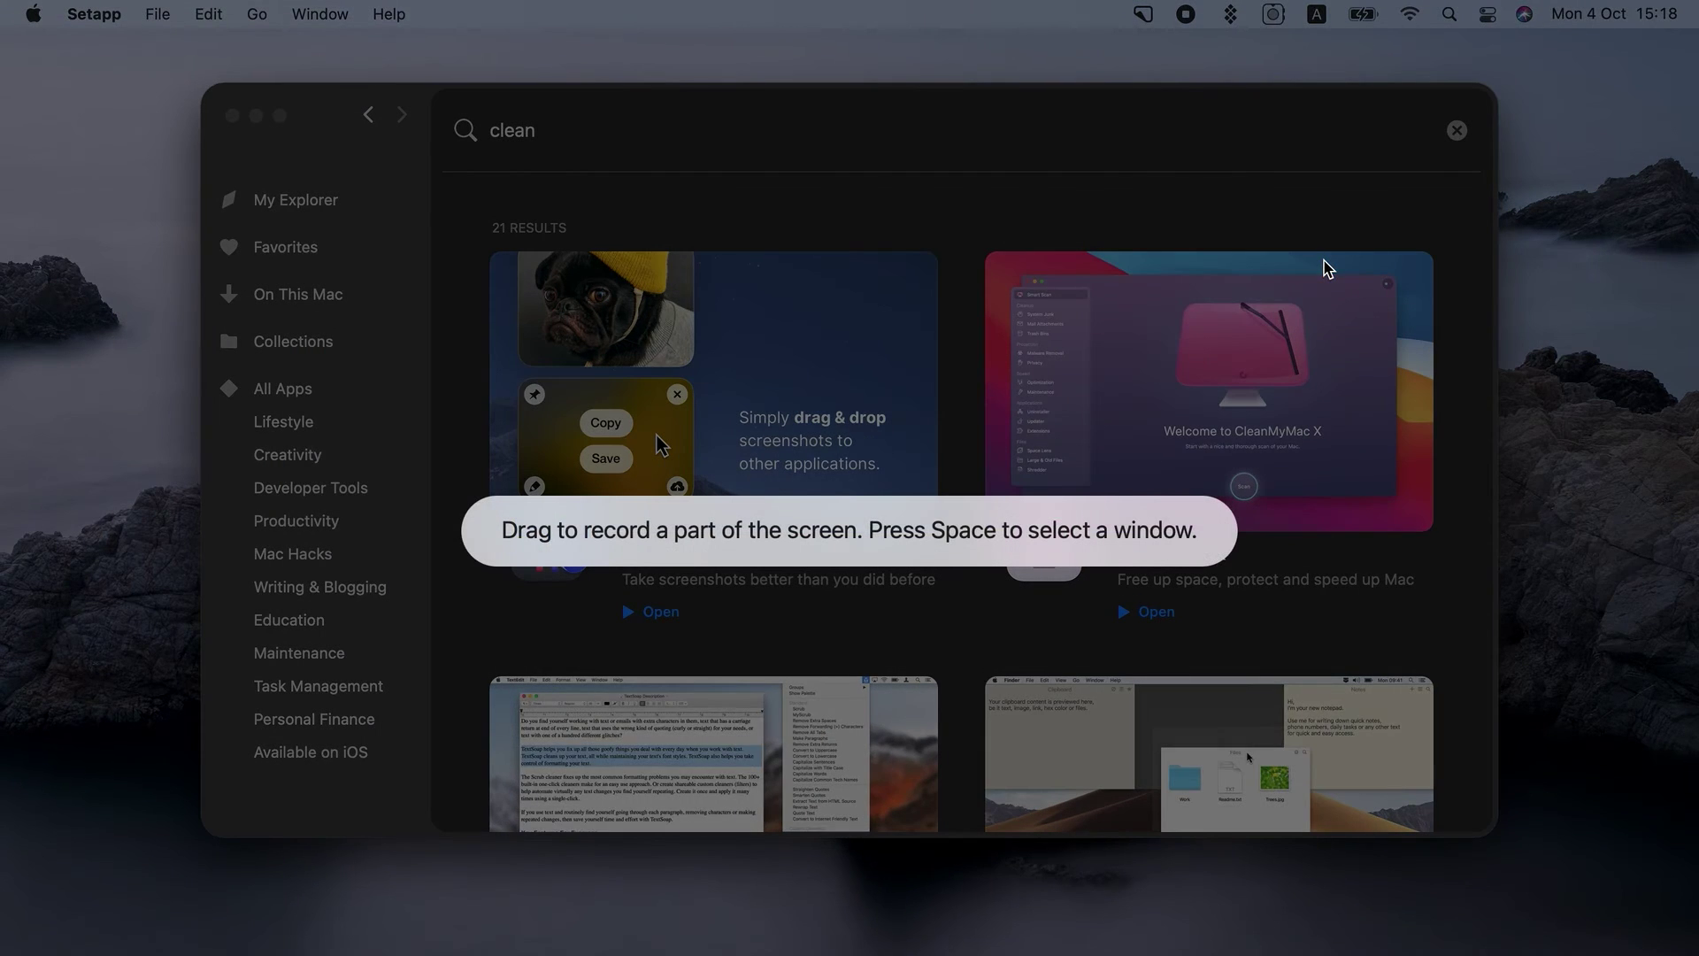
drag(194, 74, 1531, 177)
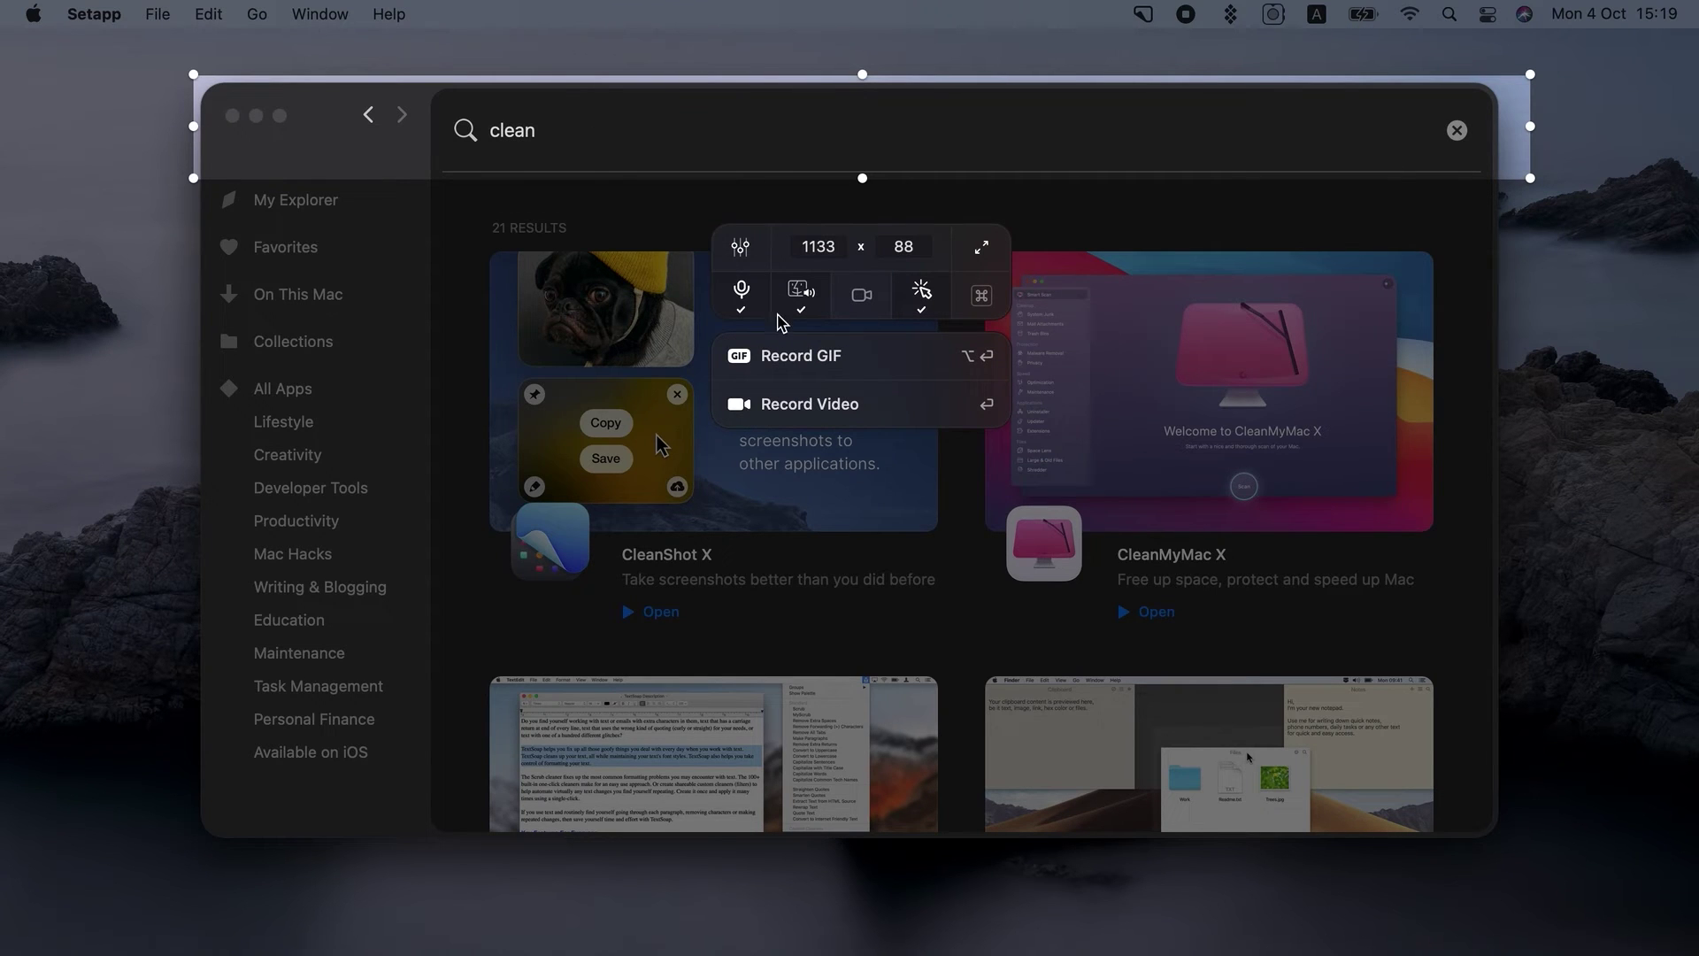
click(845, 410)
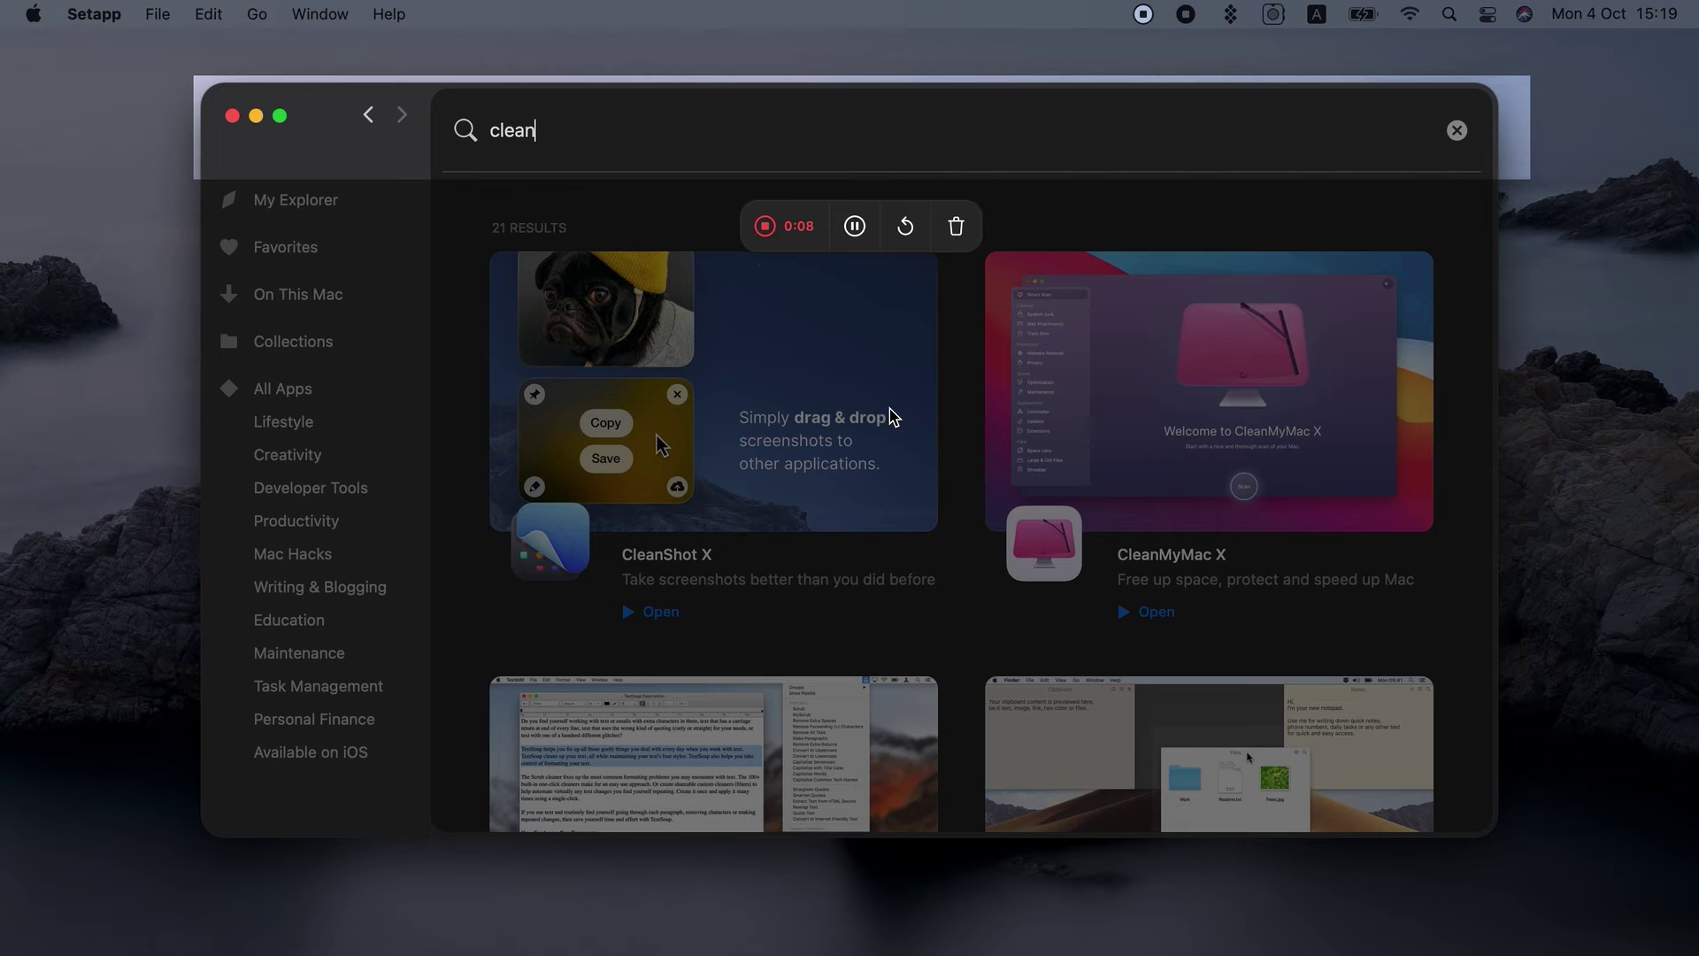
Stop the recording and merge its audio with raised microphone and computer volumes
click(764, 226)
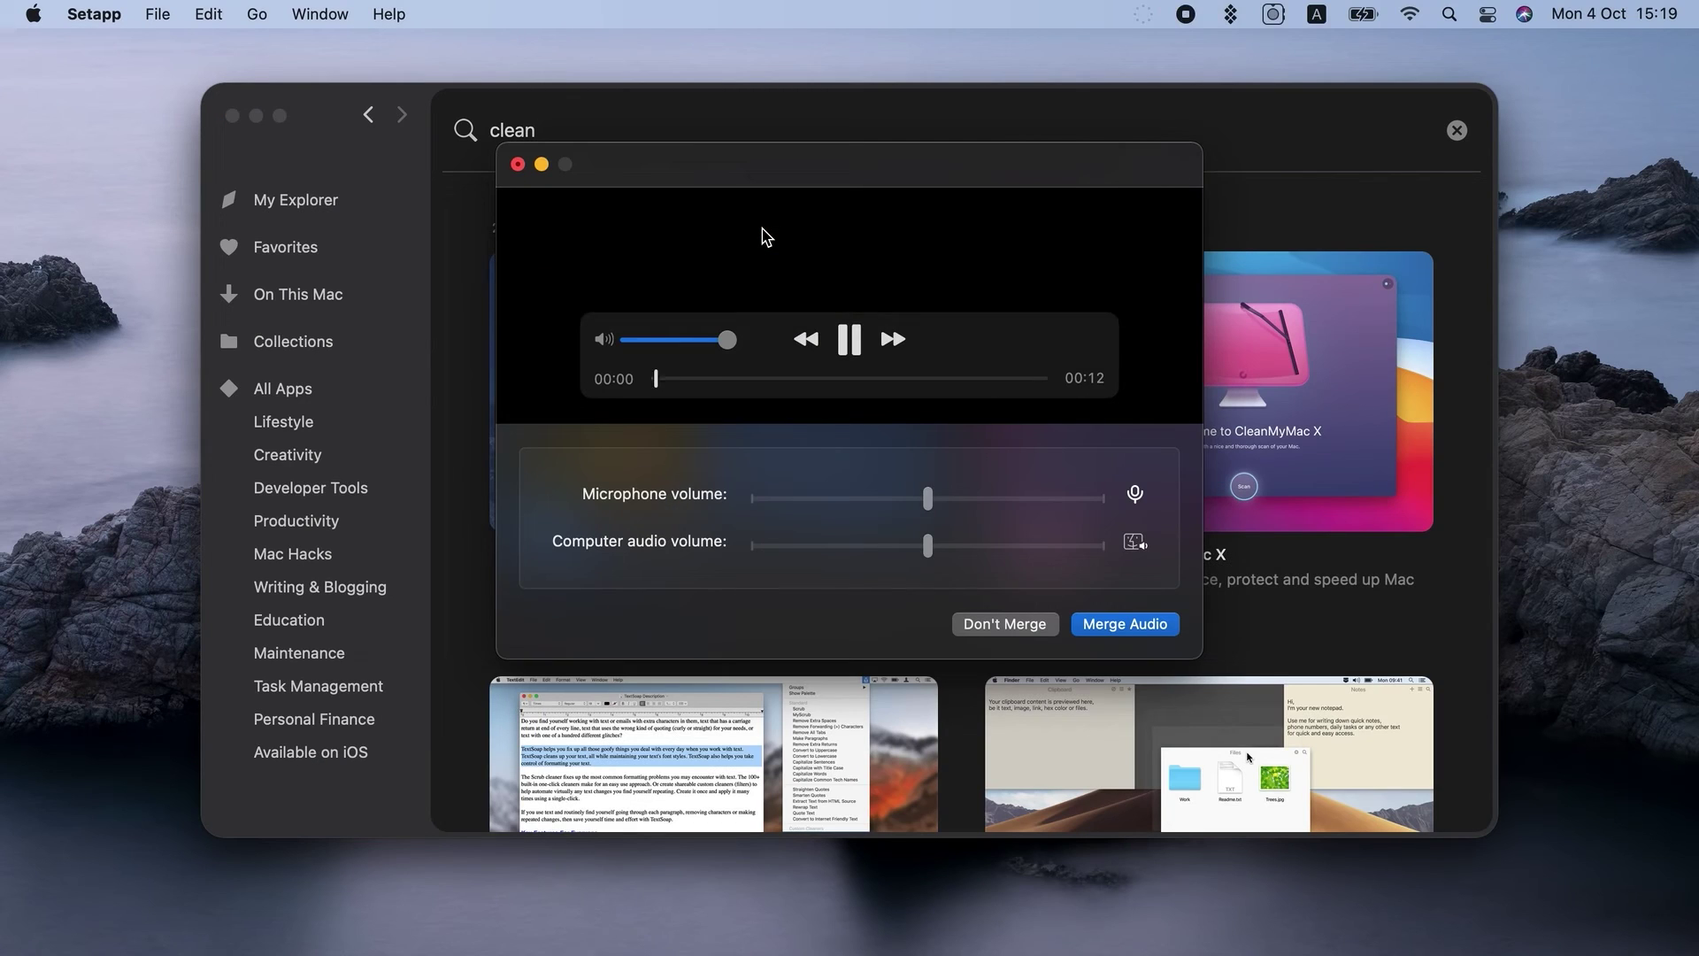
drag(928, 497, 1041, 497)
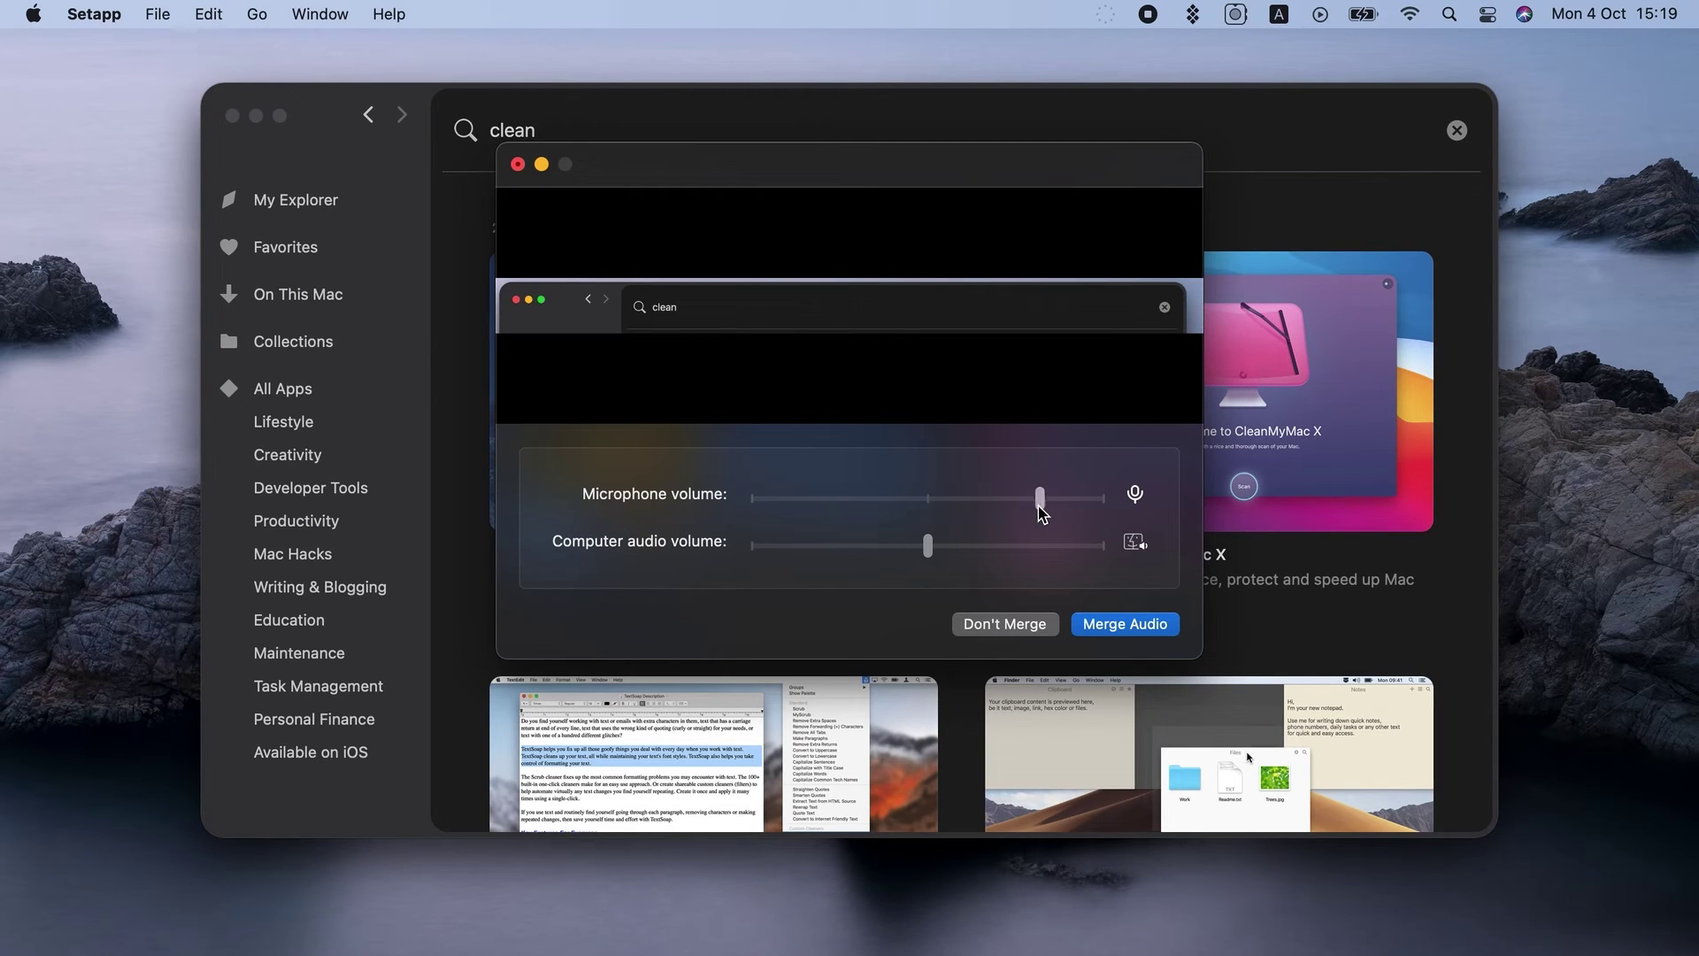
drag(929, 550, 1048, 550)
click(1110, 625)
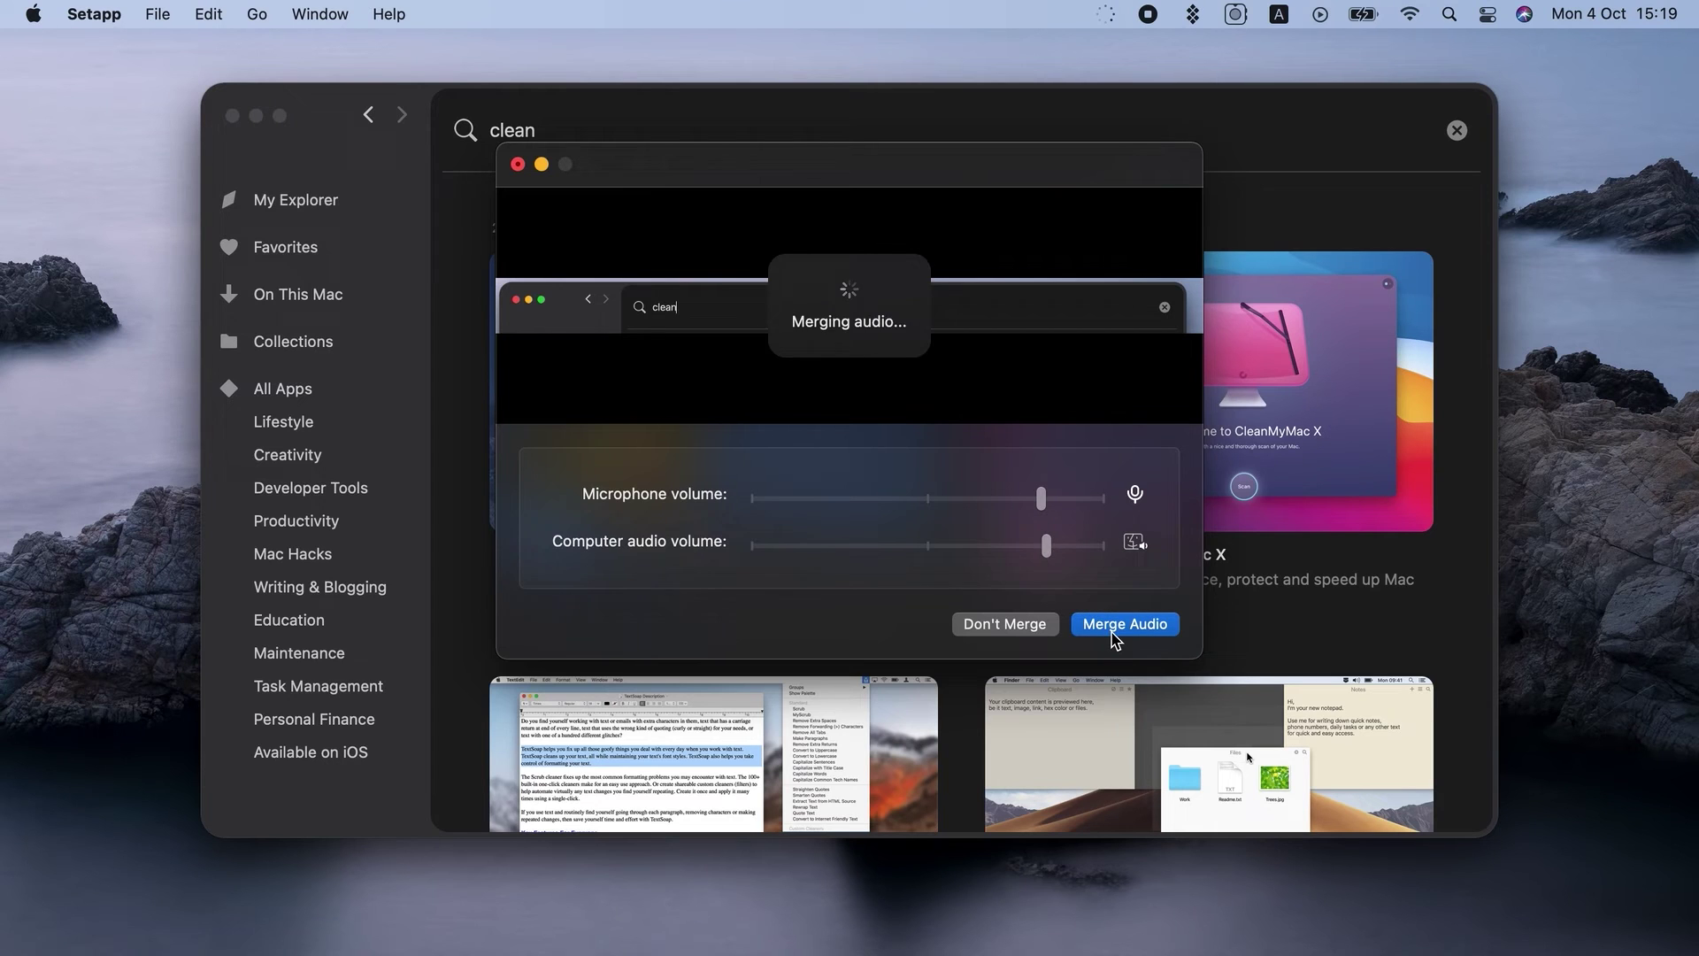
Delete the finished recording and close the Setapp window
mouse_move(63, 824)
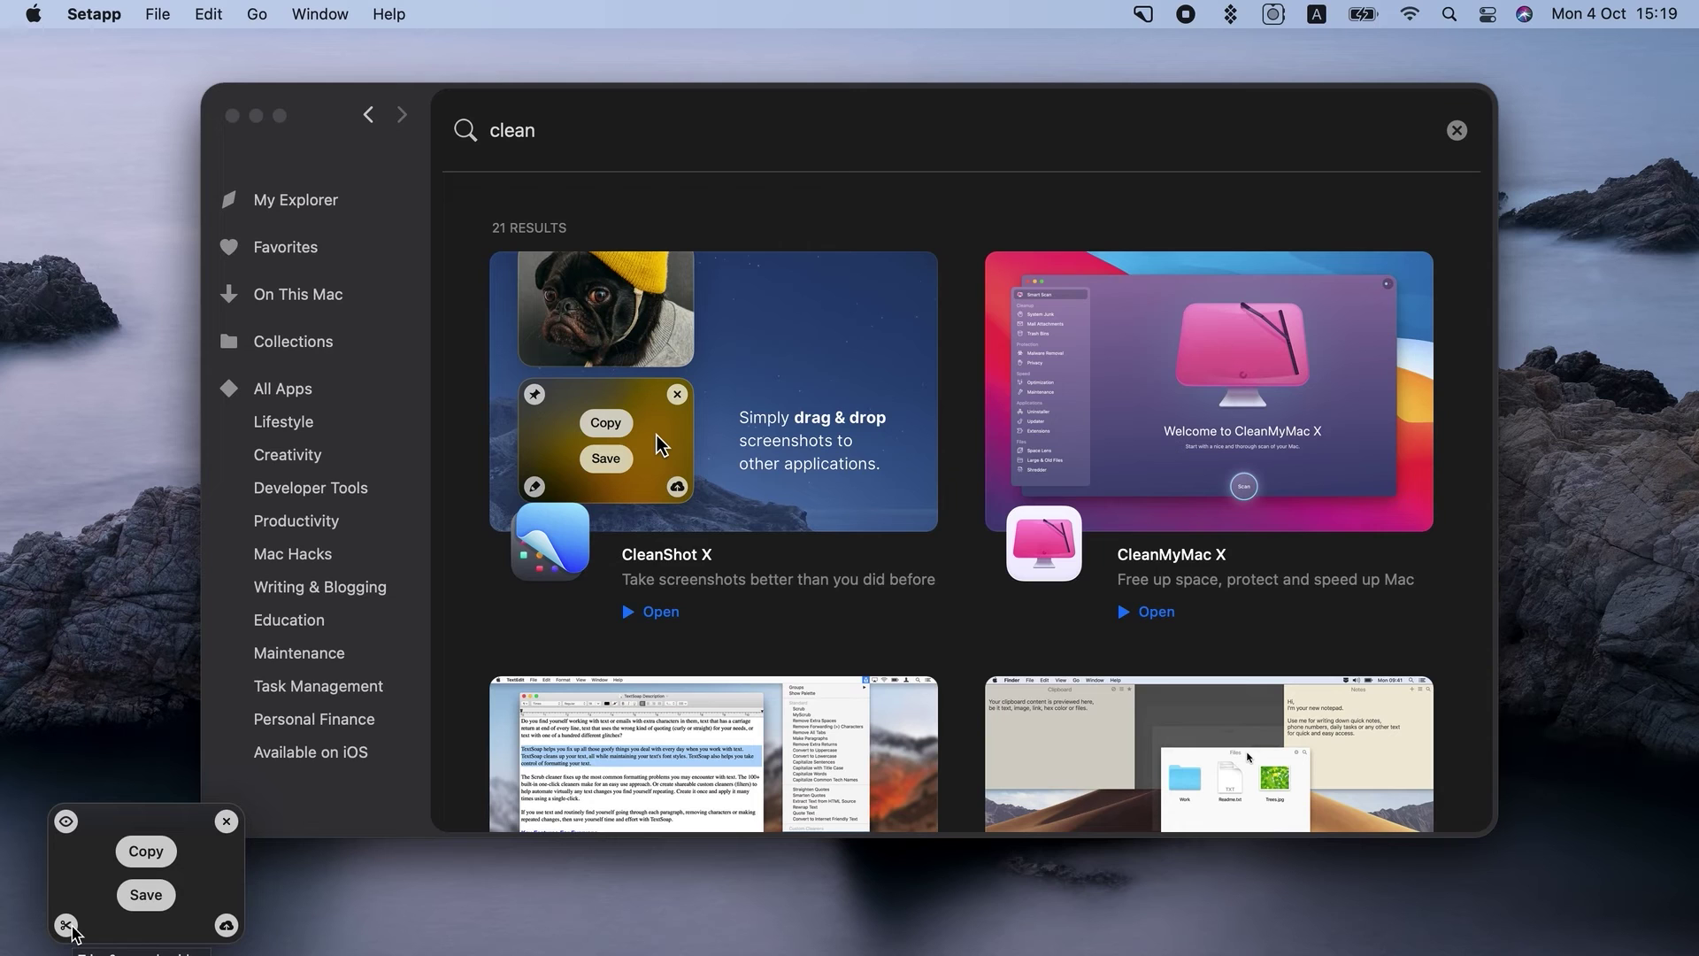
click(225, 822)
click(855, 415)
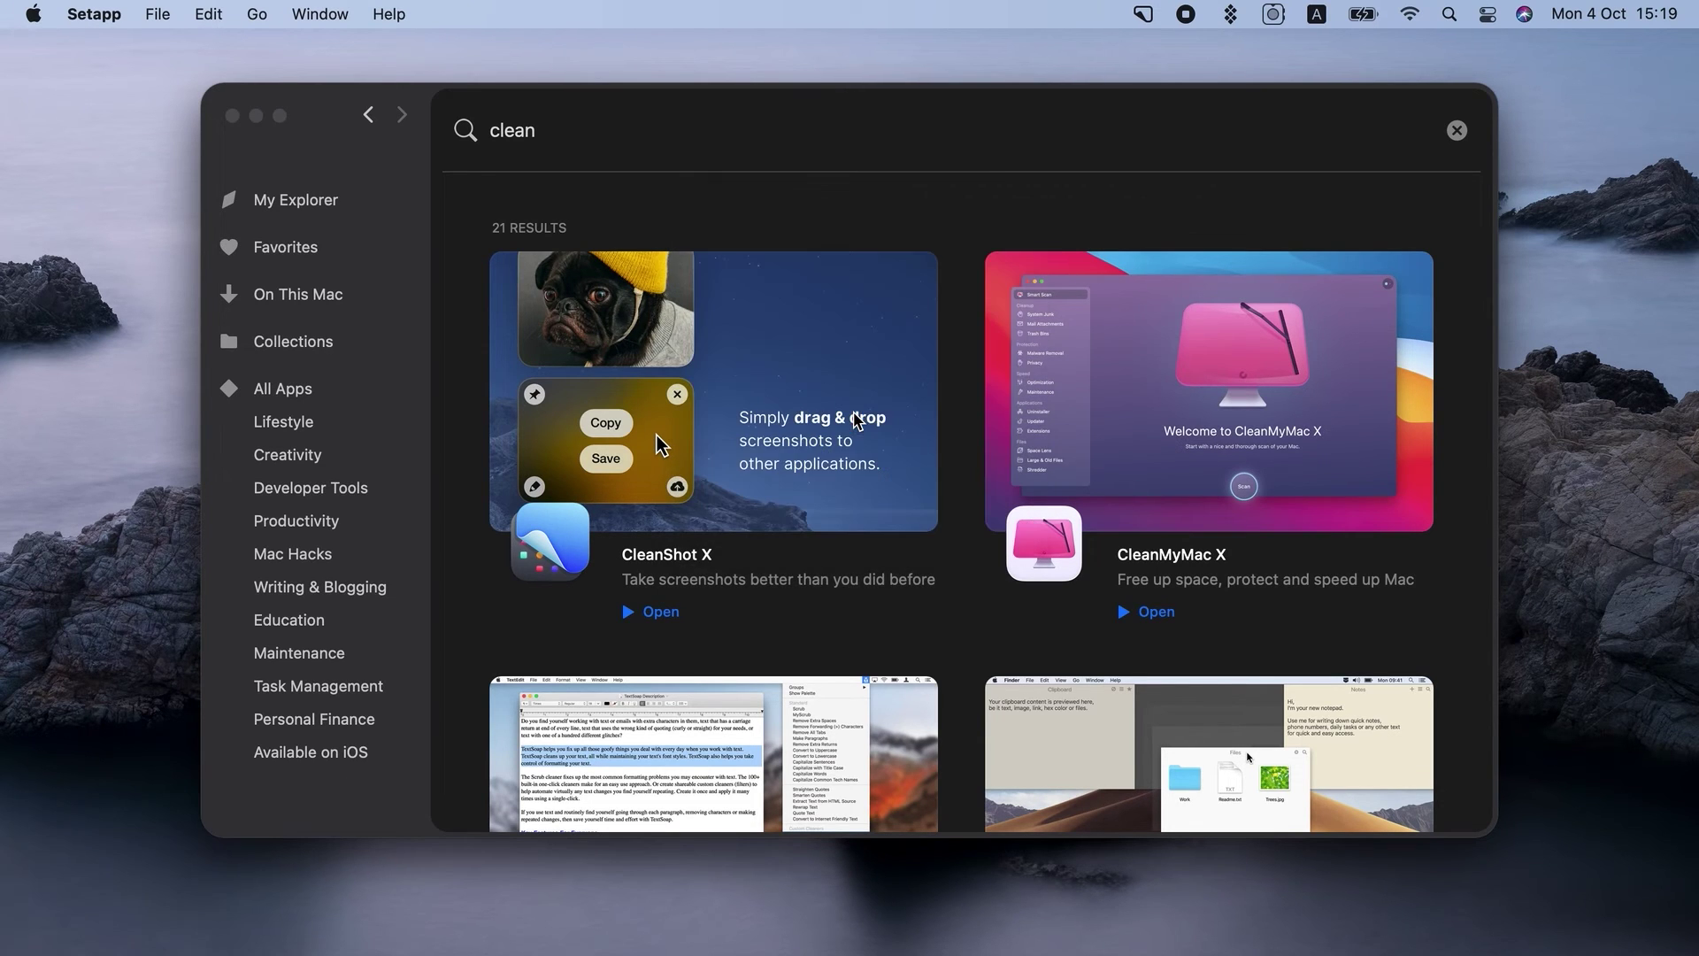
click(232, 116)
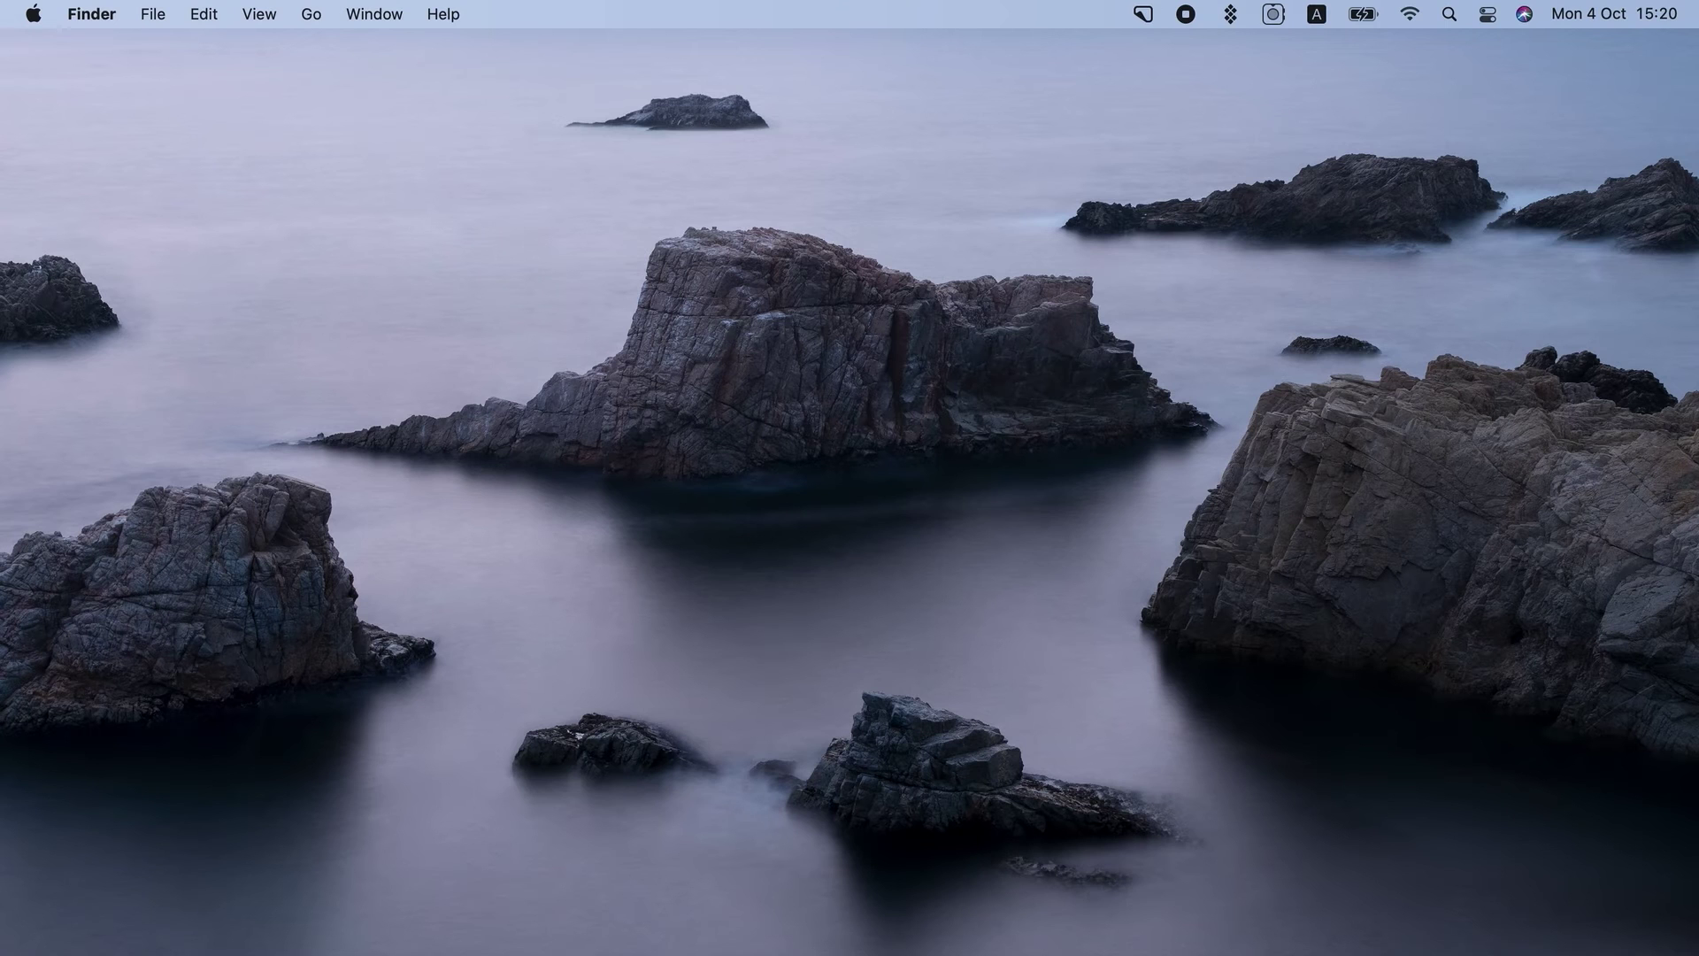
click(1378, 953)
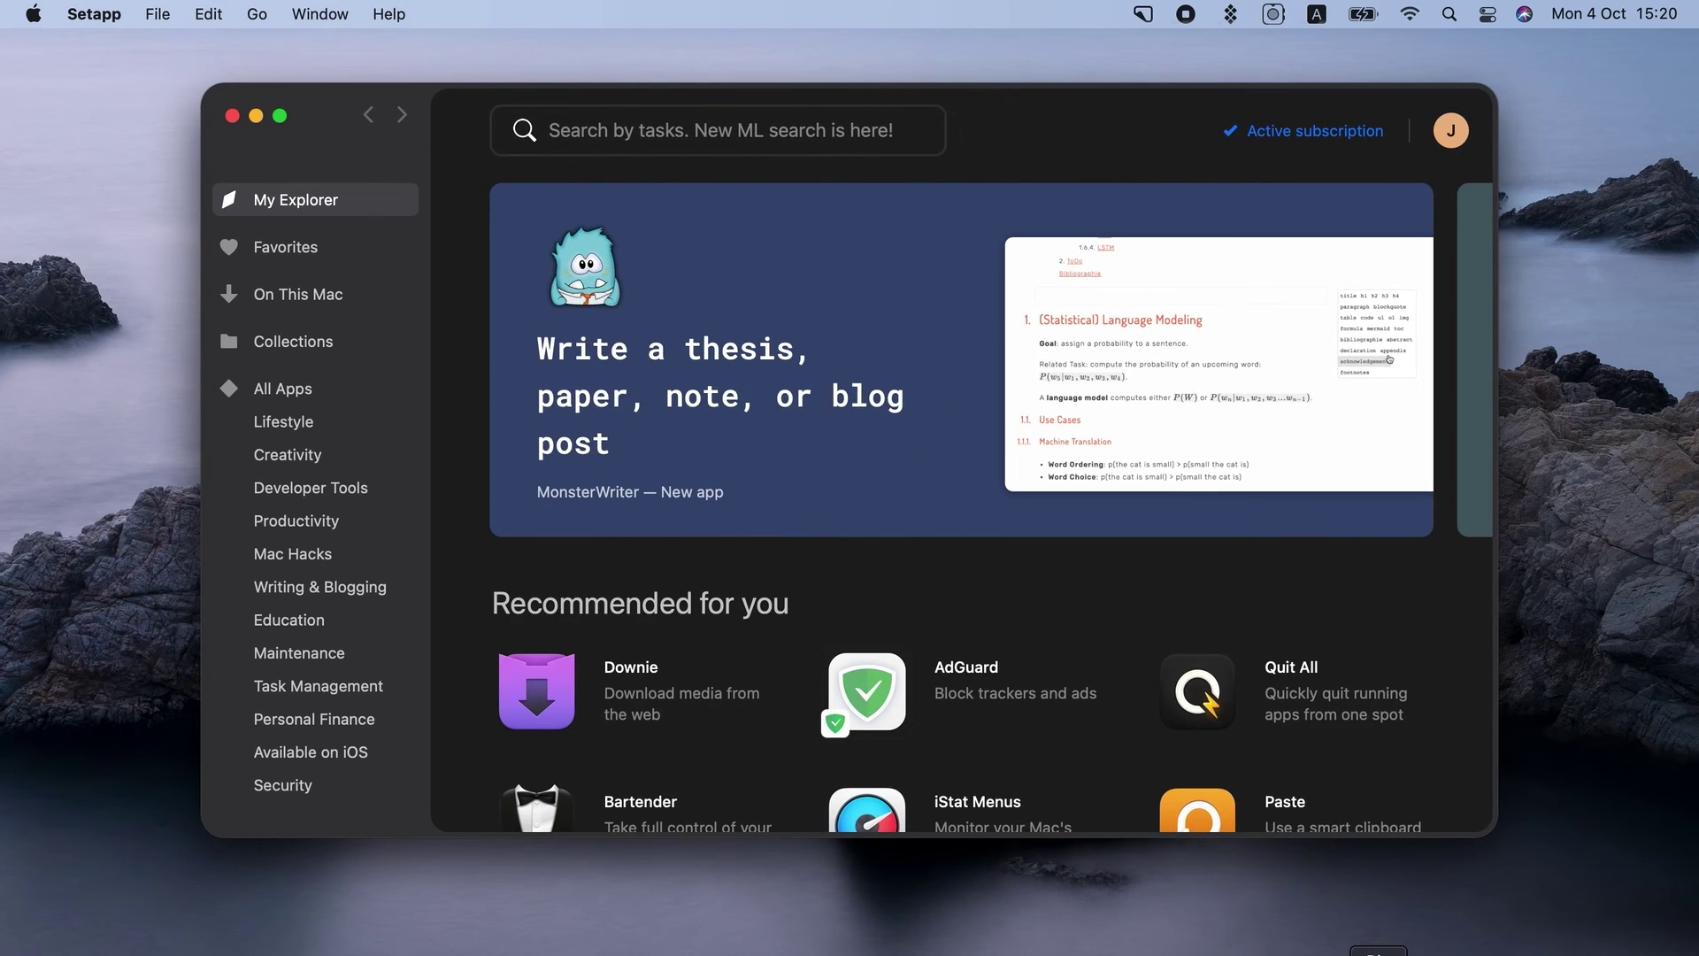
scroll(823, 591, down, 5)
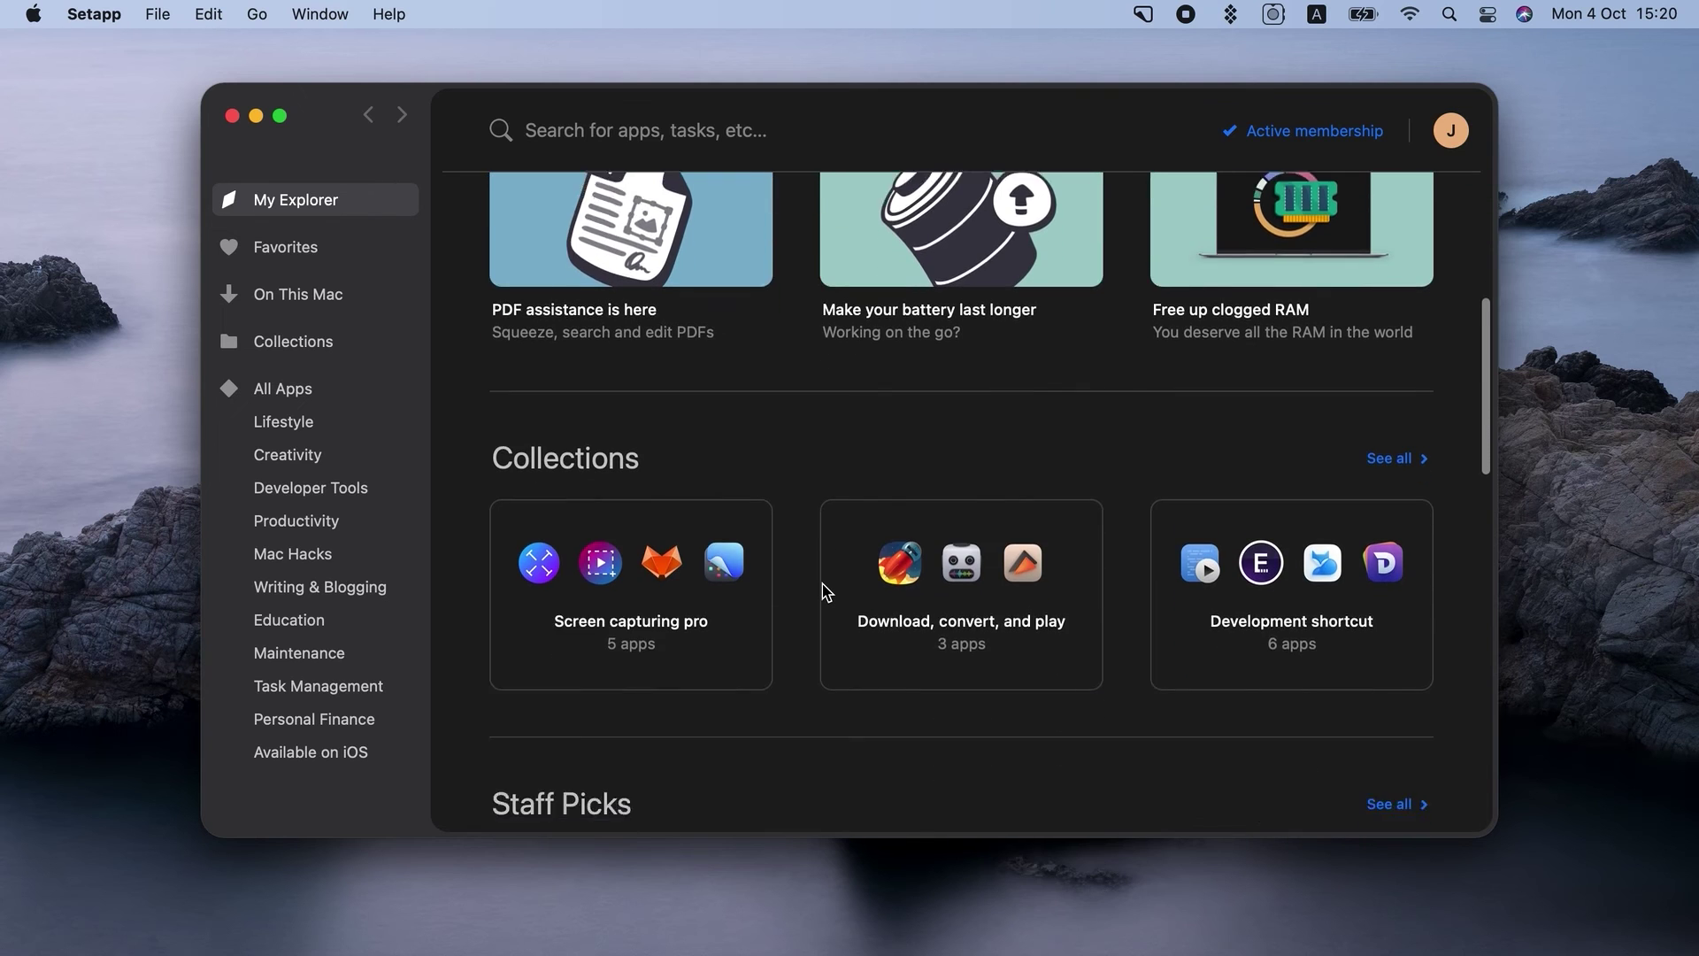
scroll(823, 591, down, 6)
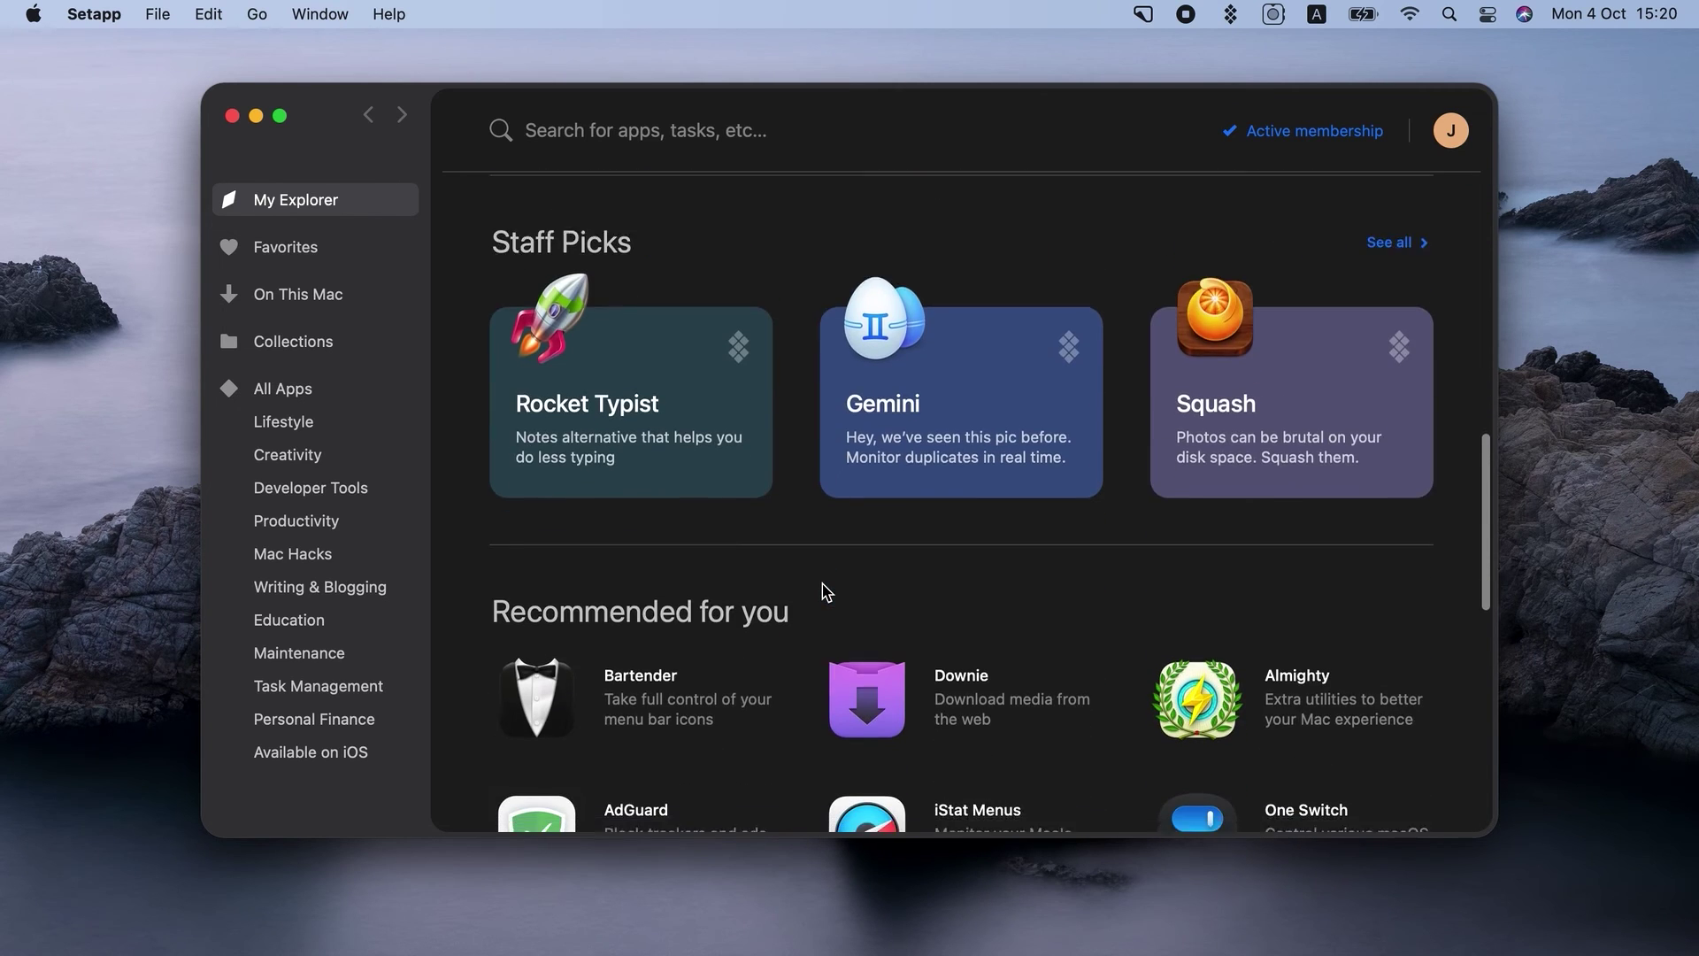
scroll(823, 591, down, 6)
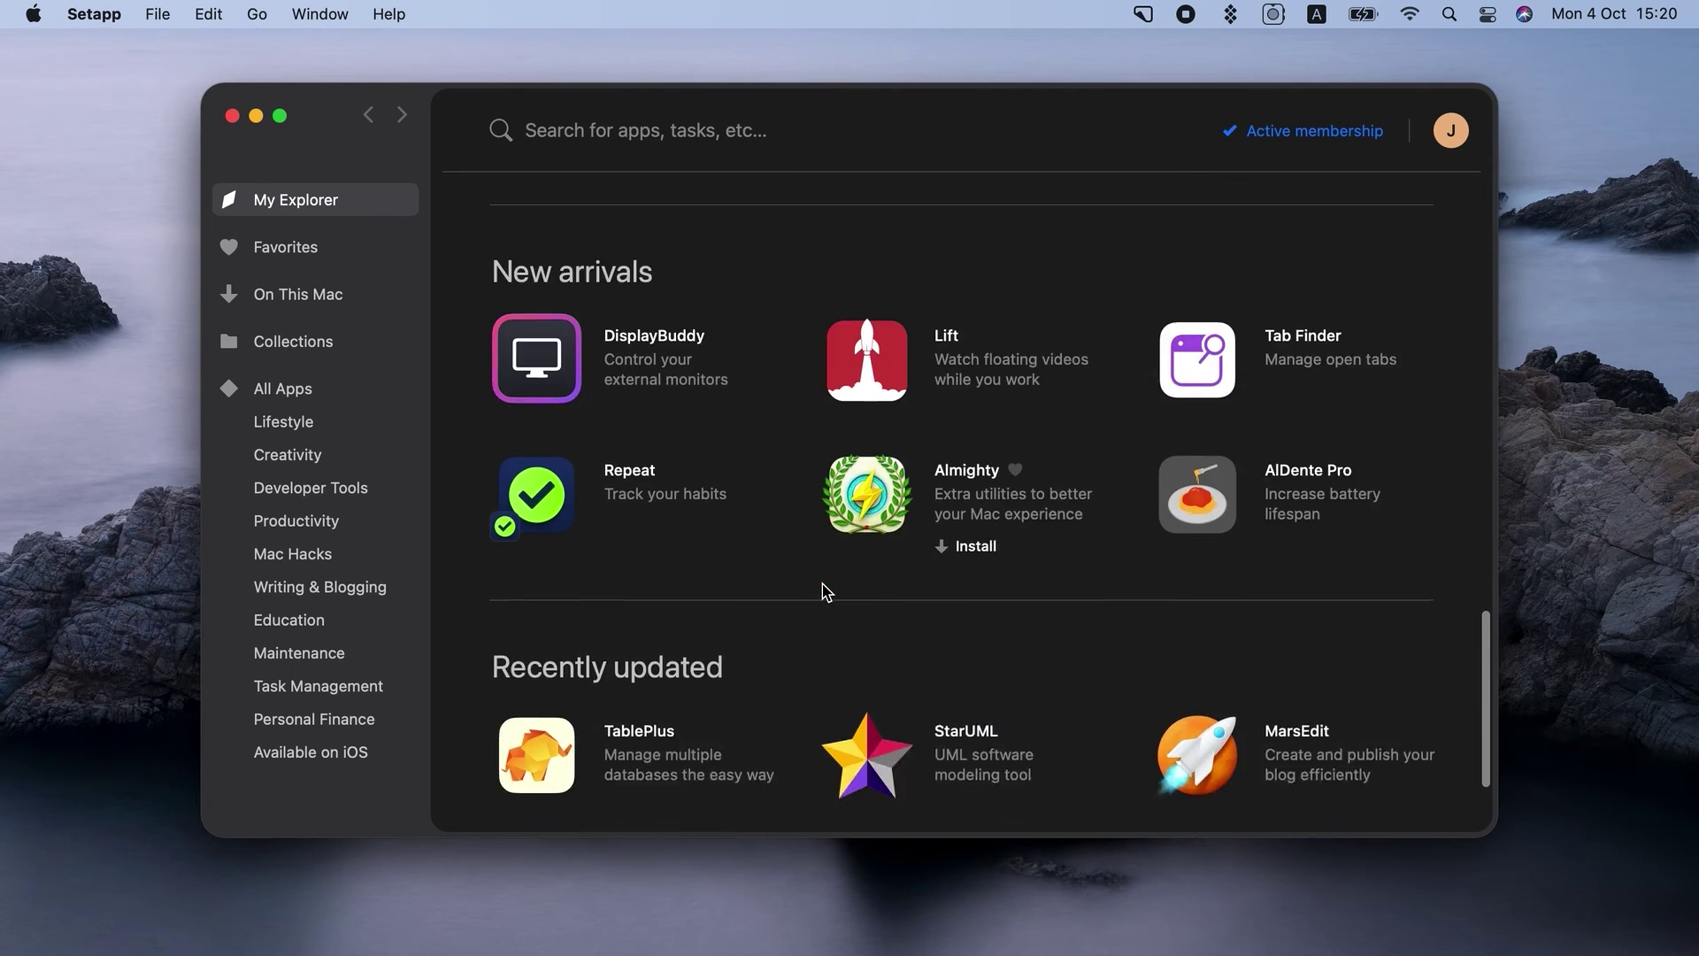
scroll(826, 591, up, 15)
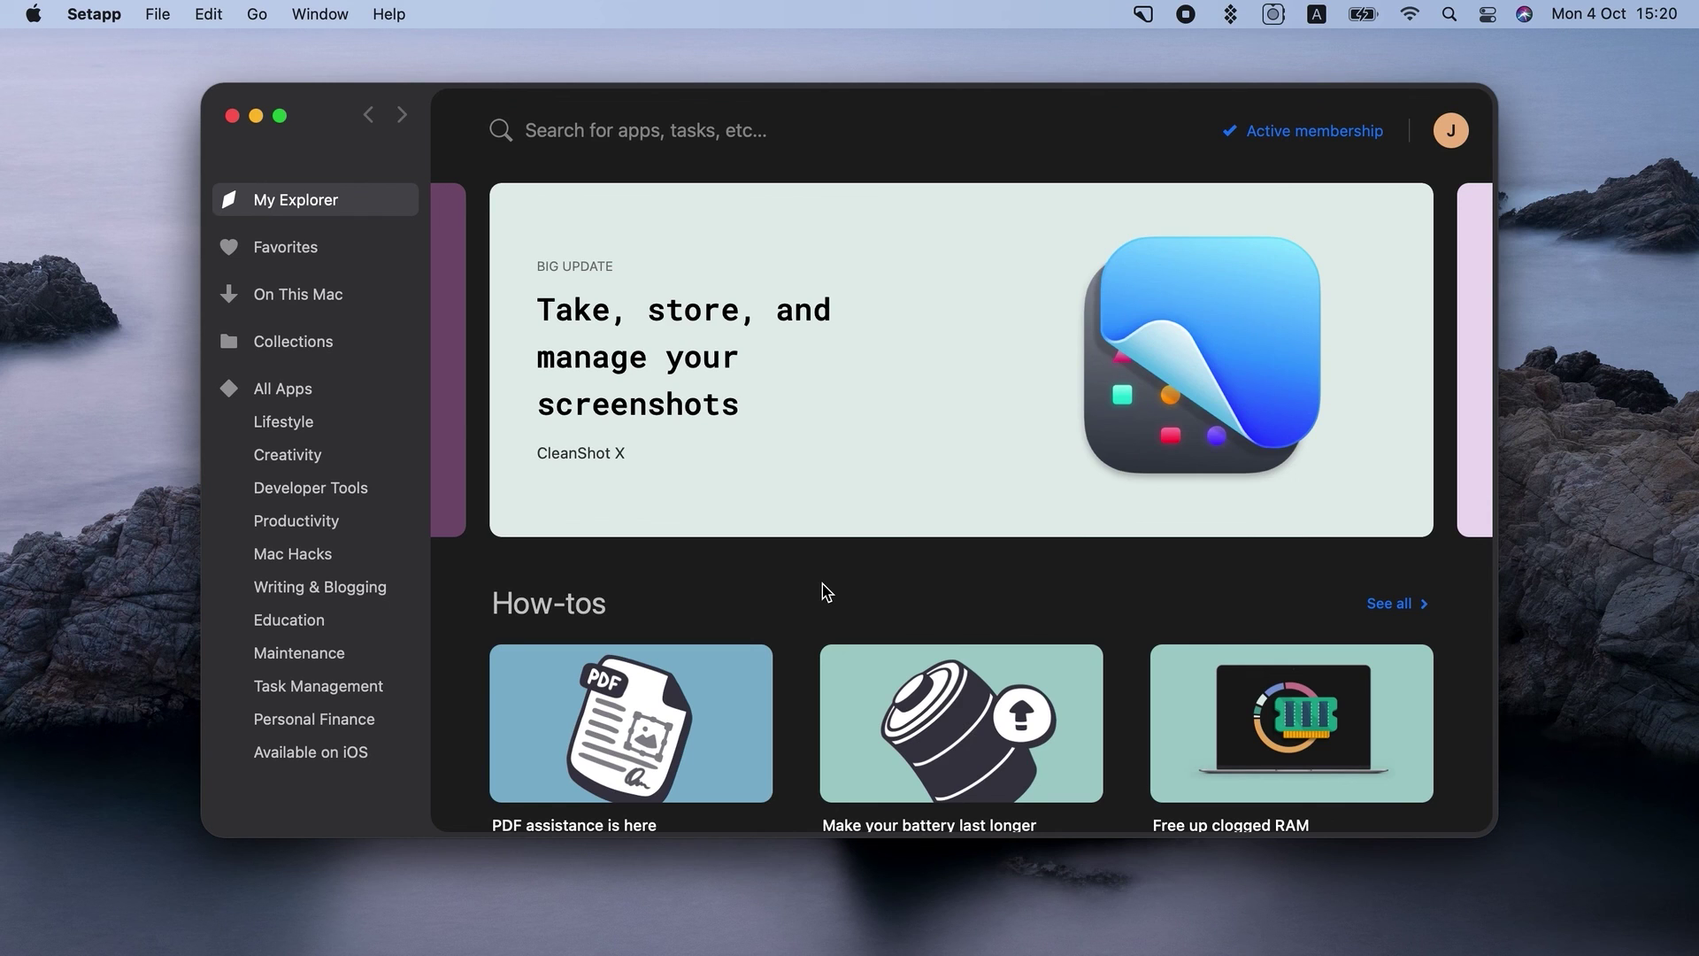
click(232, 116)
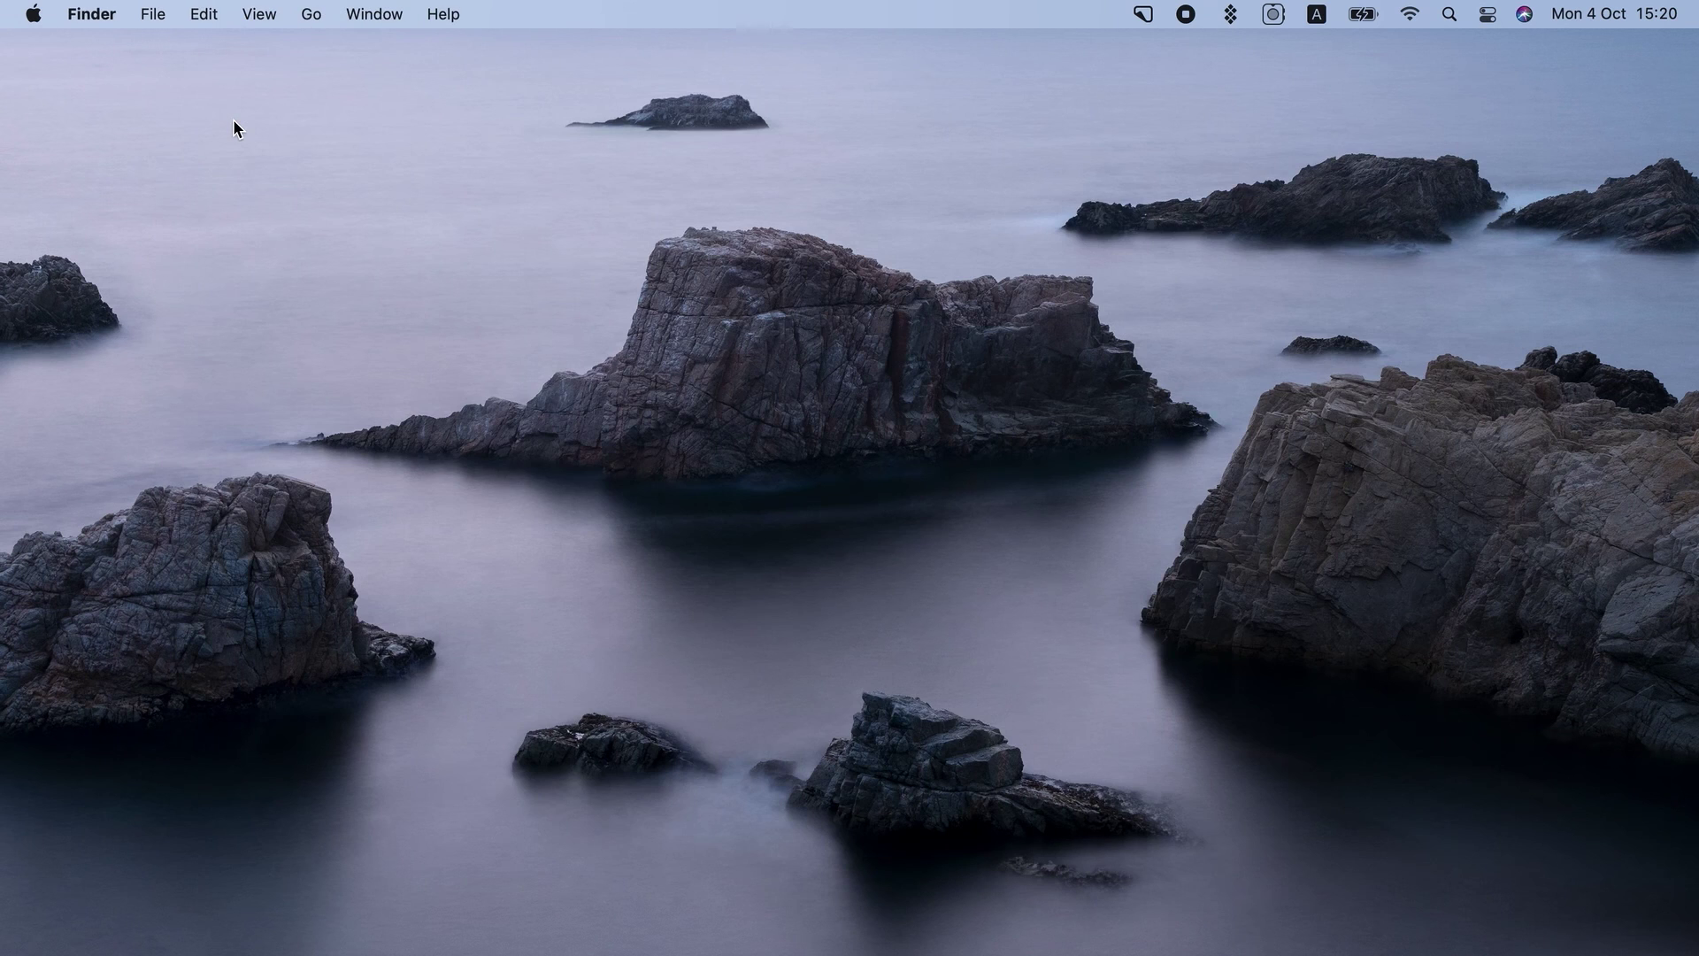